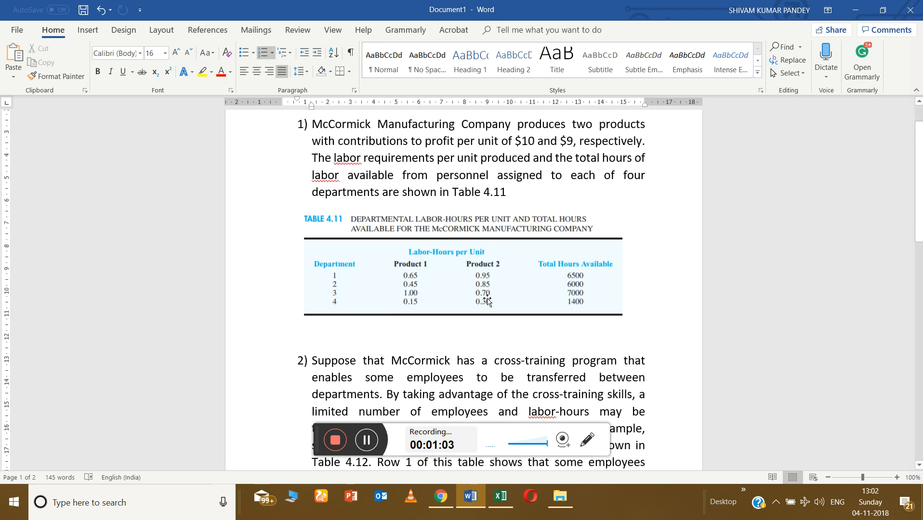
- Read through the McCormick problem statement in the Word document, including the labor-hours table 4.11 and cross-training table 4.12
{"action": "scroll", "coordinate": [487, 299], "scroll_direction": "down", "scroll_amount": 2}
{"action": "scroll", "coordinate": [488, 299], "scroll_direction": "down", "scroll_amount": 3}
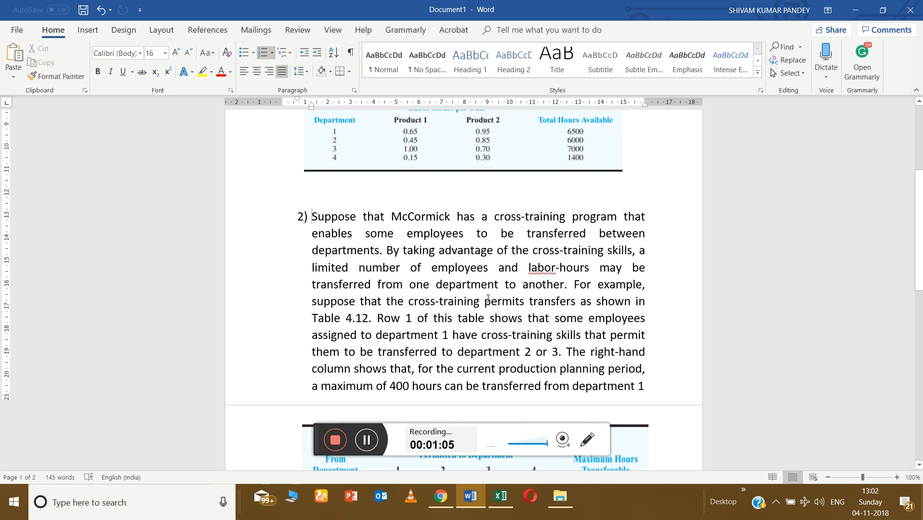
{"action": "scroll", "coordinate": [488, 299], "scroll_direction": "down", "scroll_amount": 1}
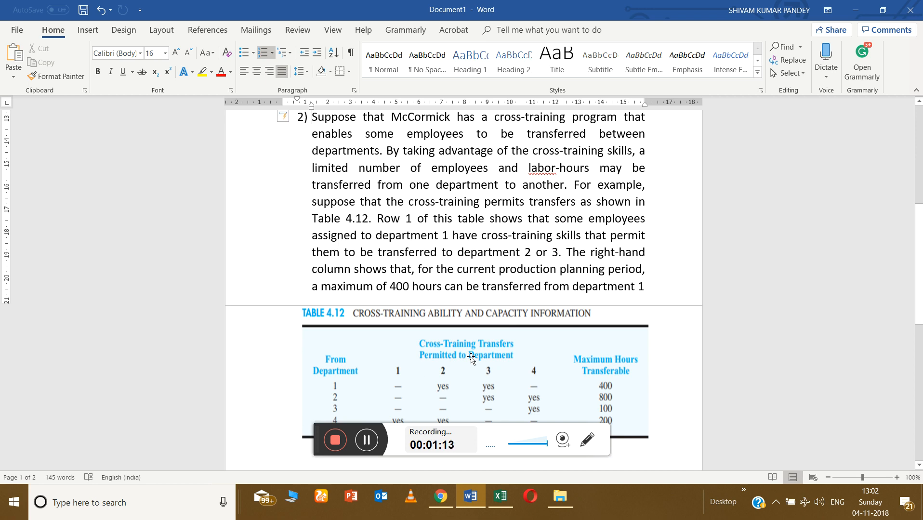
{"action": "scroll", "coordinate": [471, 357], "scroll_direction": "up", "scroll_amount": 6}
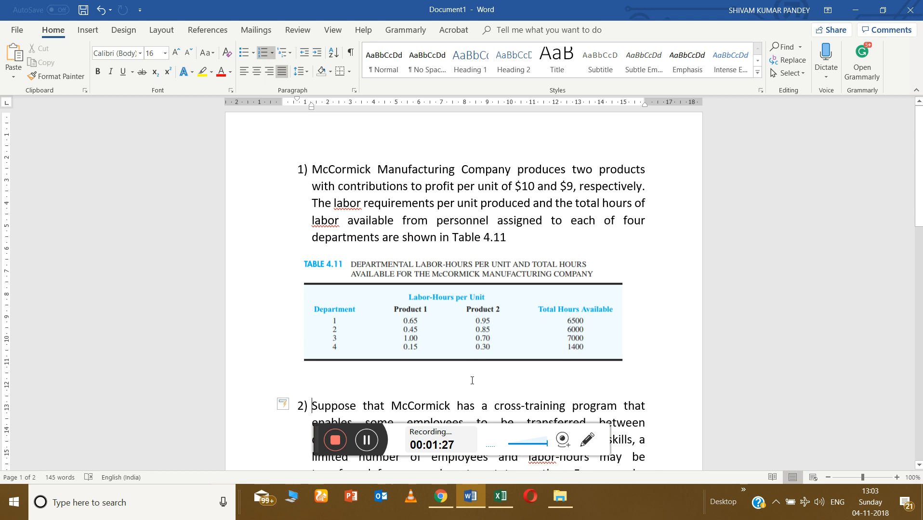
{"action": "left_click", "coordinate": [502, 496]}
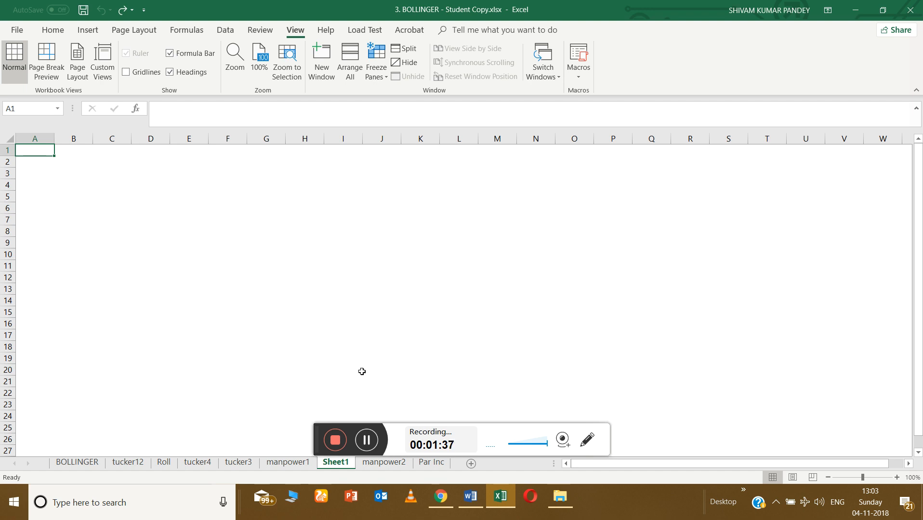
{"action": "left_click", "coordinate": [470, 497]}
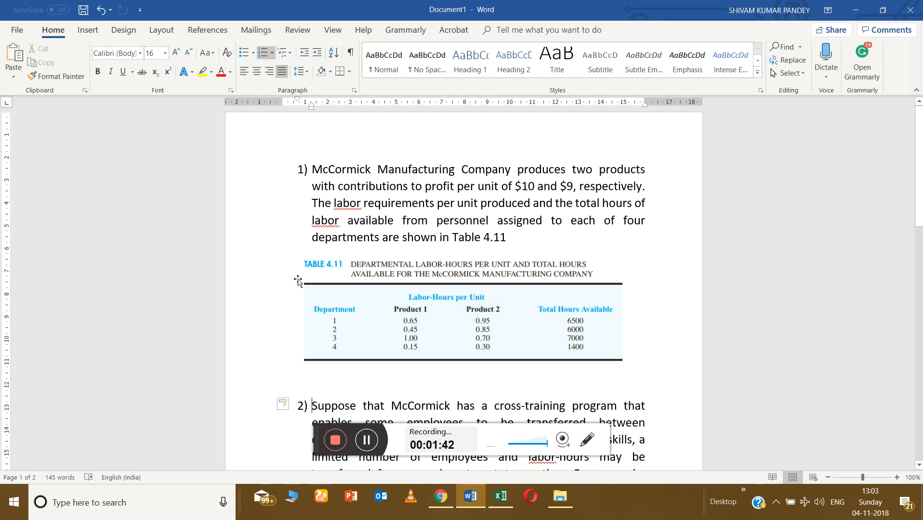
- Switch to Excel and copy the labour hours table G7:J12 from the manpower2 sheet to cell A1 of Sheet1
{"action": "left_click", "coordinate": [501, 497]}
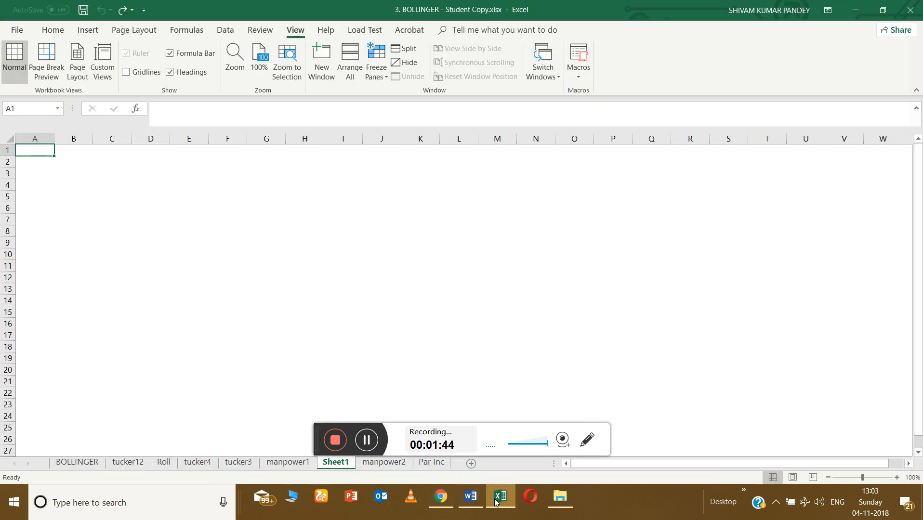
{"action": "left_click", "coordinate": [300, 466]}
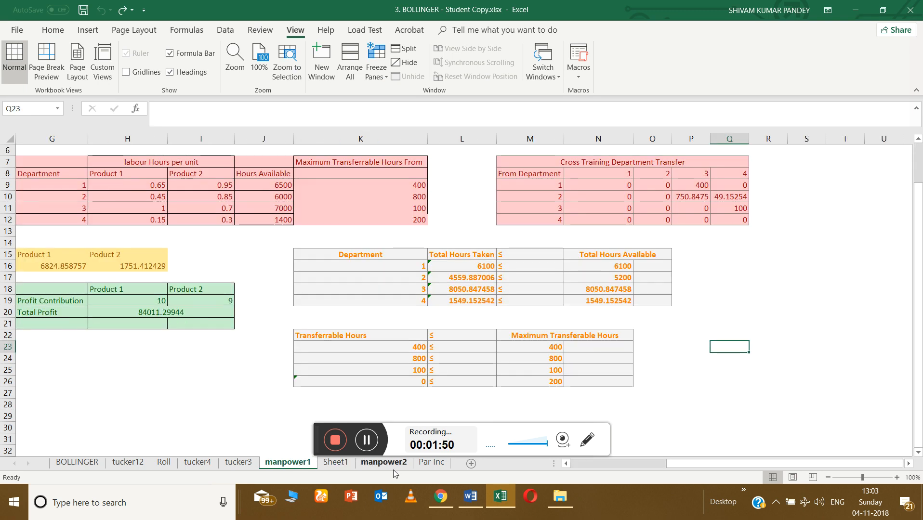
{"action": "left_click", "coordinate": [384, 463]}
{"action": "scroll", "coordinate": [211, 282], "scroll_direction": "up", "scroll_amount": 4}
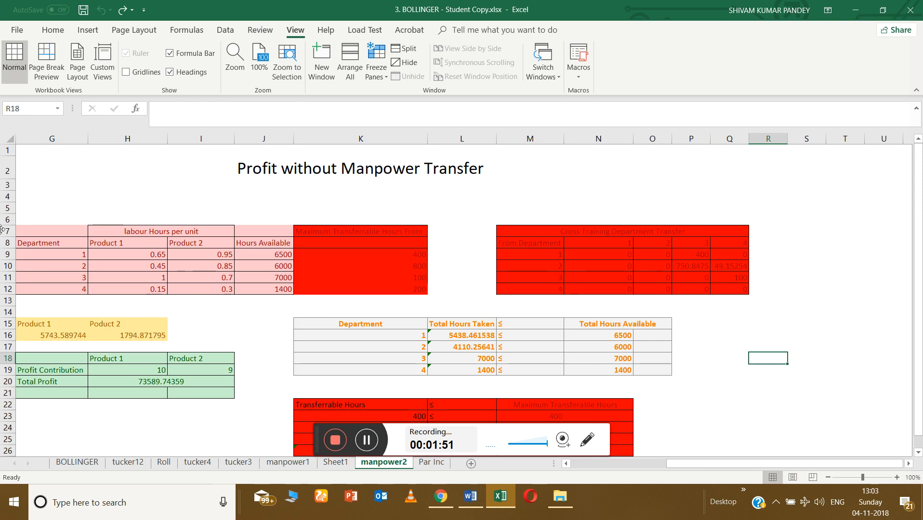
{"action": "left_click_drag", "start_coordinate": [25, 230], "coordinate": [261, 288]}
{"action": "key", "text": "ctrl+c"}
{"action": "left_click", "coordinate": [493, 496]}
{"action": "left_click", "coordinate": [492, 497]}
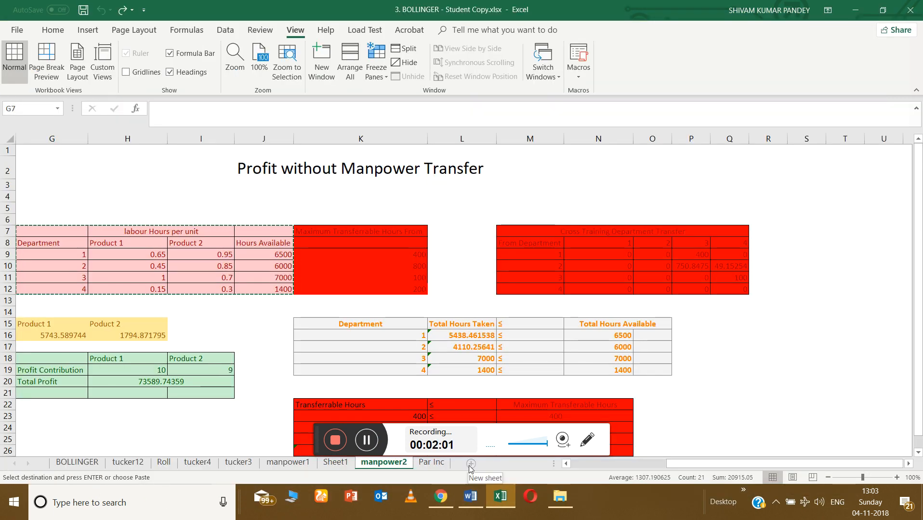
{"action": "left_click", "coordinate": [338, 462]}
{"action": "key", "text": "ctrl+v"}
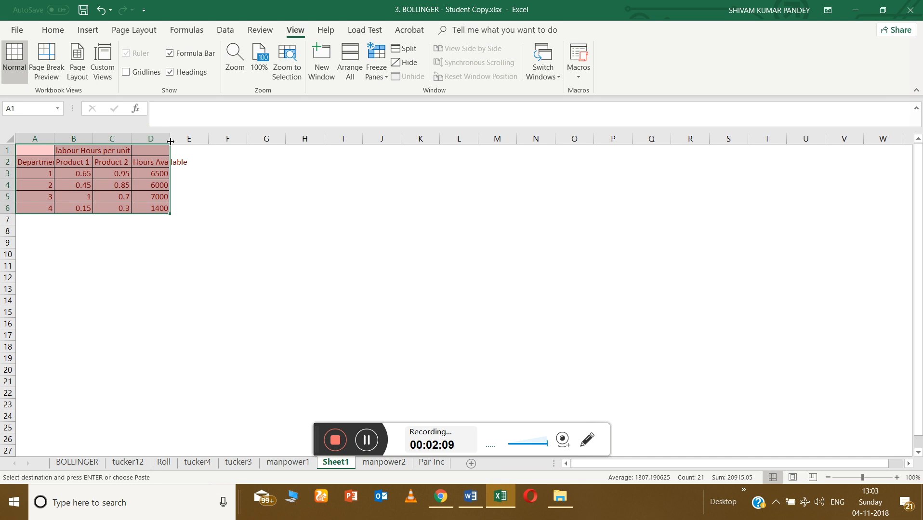
- Widen columns A to D of Sheet1 so the labour hours table's headers fit
{"action": "double_click", "coordinate": [171, 140]}
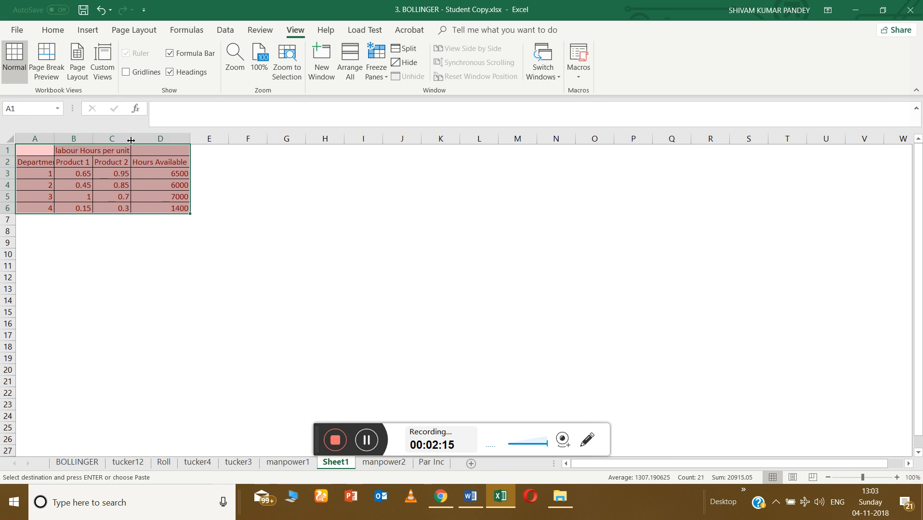
{"action": "left_click_drag", "start_coordinate": [130, 141], "coordinate": [150, 141]}
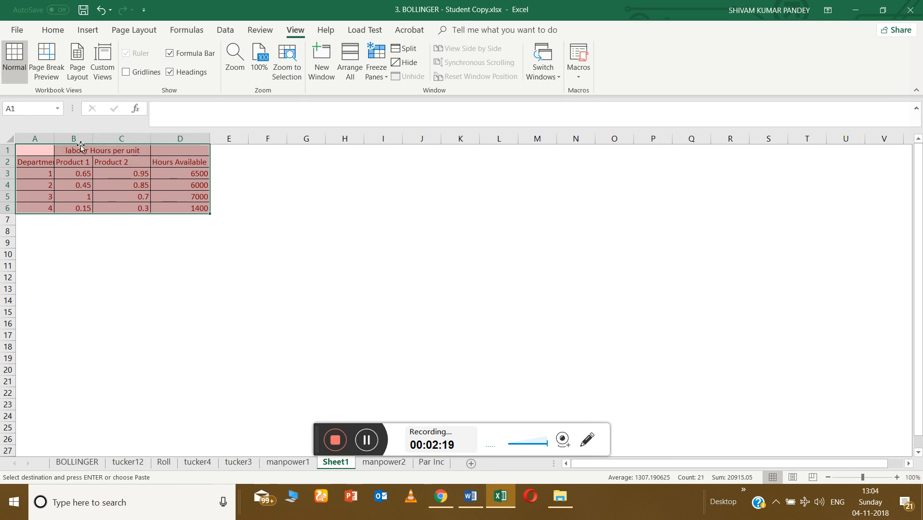
{"action": "left_click_drag", "start_coordinate": [93, 141], "coordinate": [116, 142]}
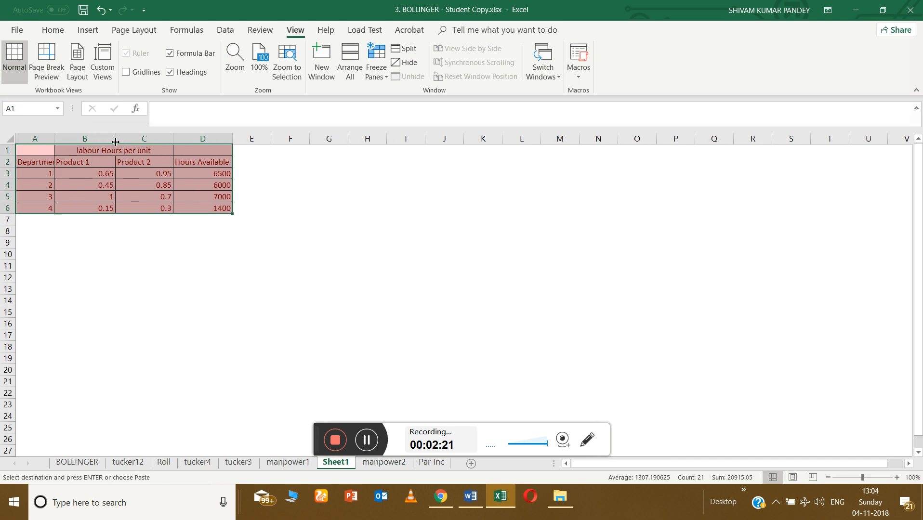
{"action": "left_click_drag", "start_coordinate": [55, 141], "coordinate": [61, 140]}
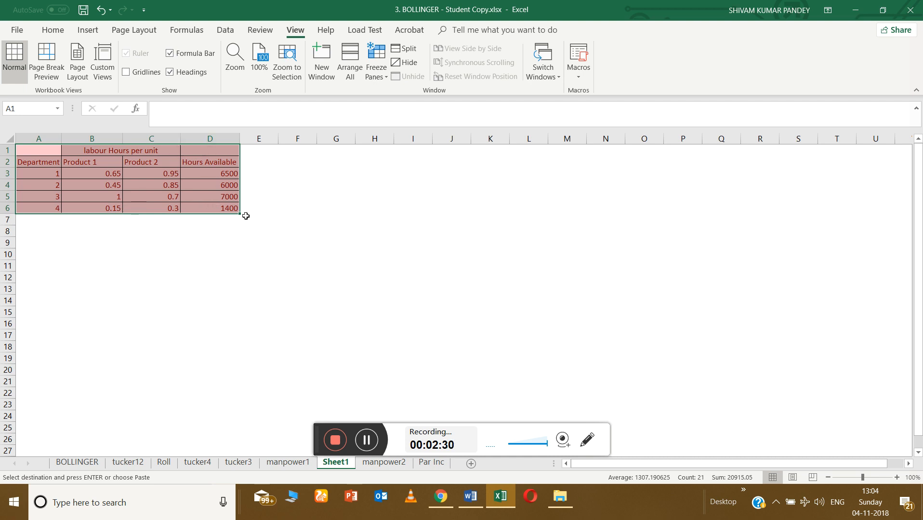
{"action": "mouse_move", "coordinate": [240, 213]}
{"action": "left_mouse_down"}
{"action": "mouse_move", "coordinate": [254, 231]}
{"action": "mouse_move", "coordinate": [247, 208]}
{"action": "left_mouse_up"}
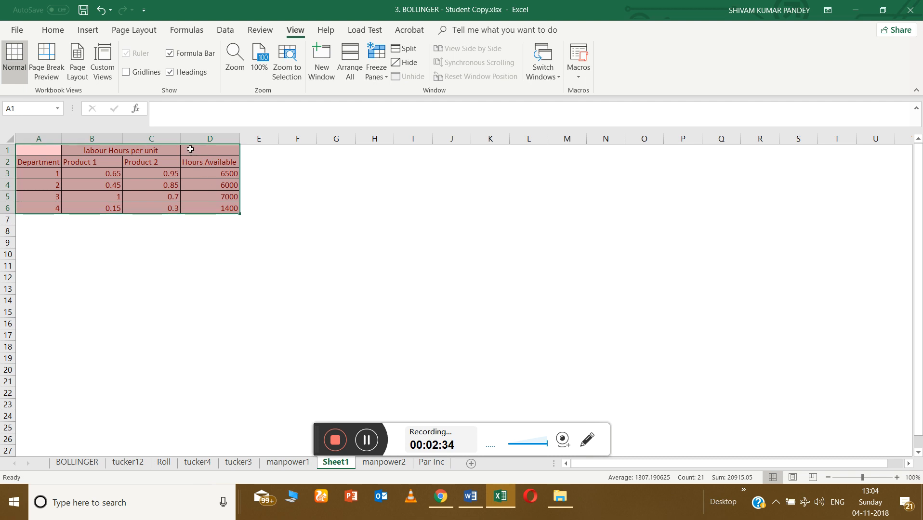
{"action": "left_click", "coordinate": [368, 220]}
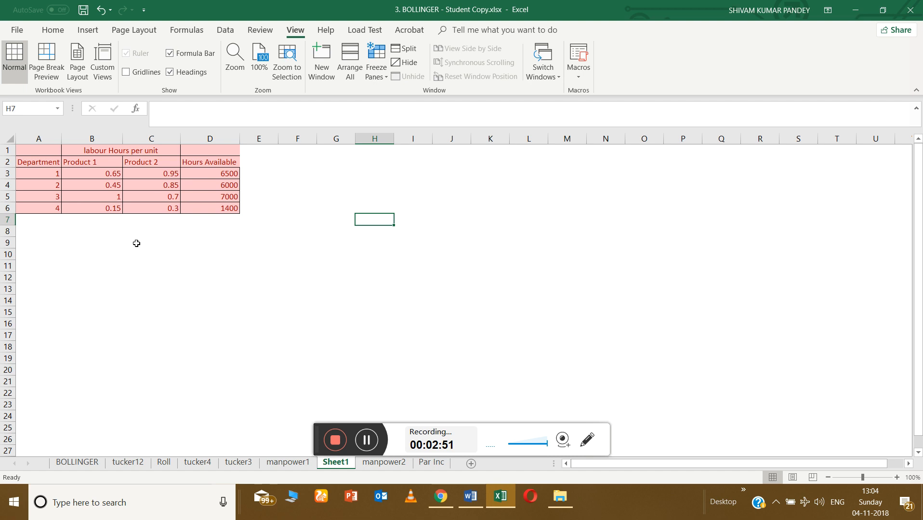
- Enter the label "Profit contribution" in A9 and fit column A's width to it
{"action": "left_click", "coordinate": [42, 241]}
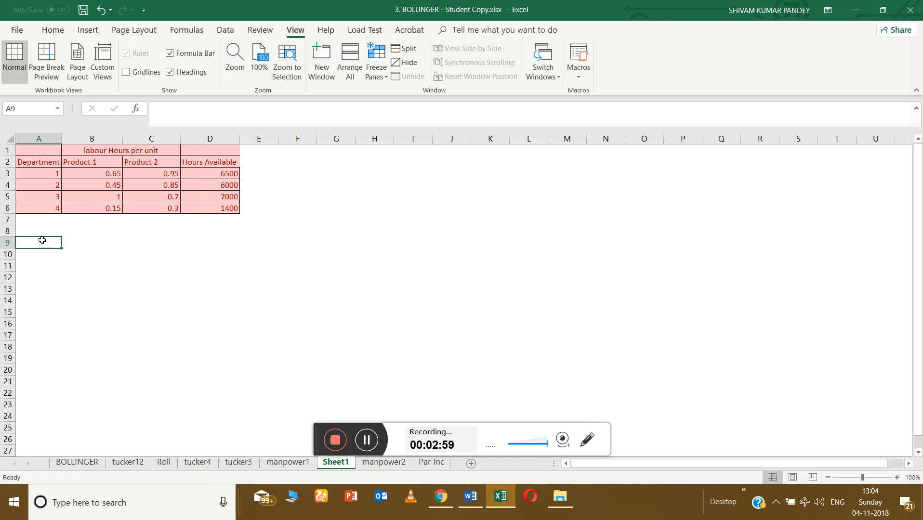
{"action": "type", "text": "Profit contribution"}
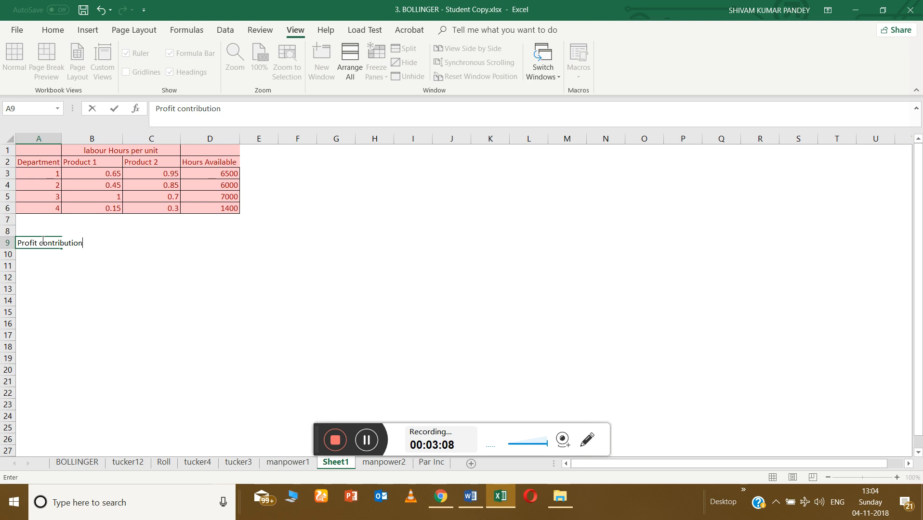
{"action": "left_click", "coordinate": [60, 138]}
{"action": "double_click", "coordinate": [62, 138]}
- Enter the headers "Product 1" in B9 and "Product 2" in C9
{"action": "left_click", "coordinate": [95, 252]}
{"action": "left_click", "coordinate": [97, 240]}
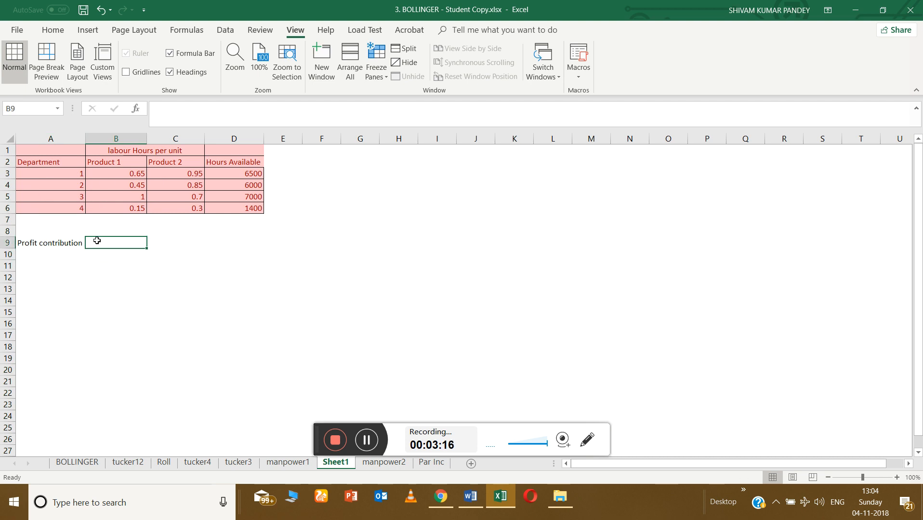
{"action": "type", "text": "Product 1"}
{"action": "key", "text": "Tab"}
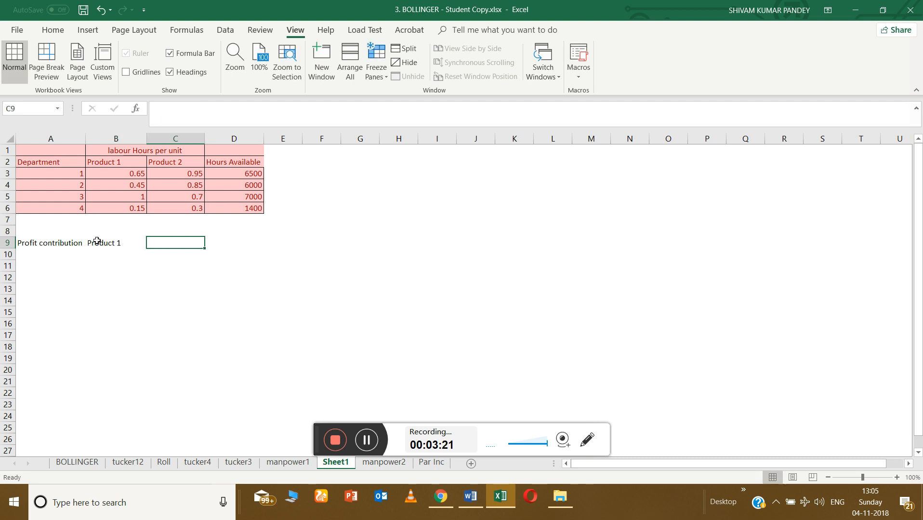
{"action": "type", "text": "Product 2"}
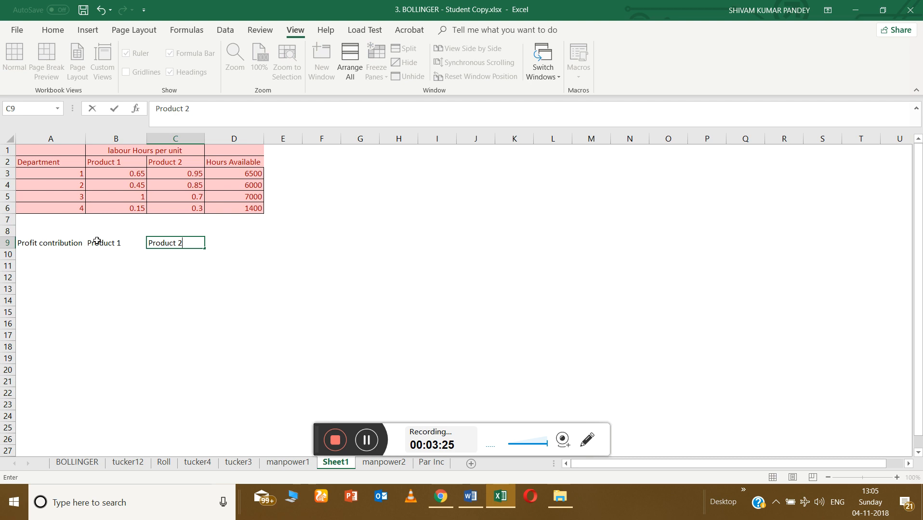
- Check the unit profits in the Word problem statement and enter 10 in B10 and 9 in C10 of Sheet1
{"action": "left_click", "coordinate": [97, 254]}
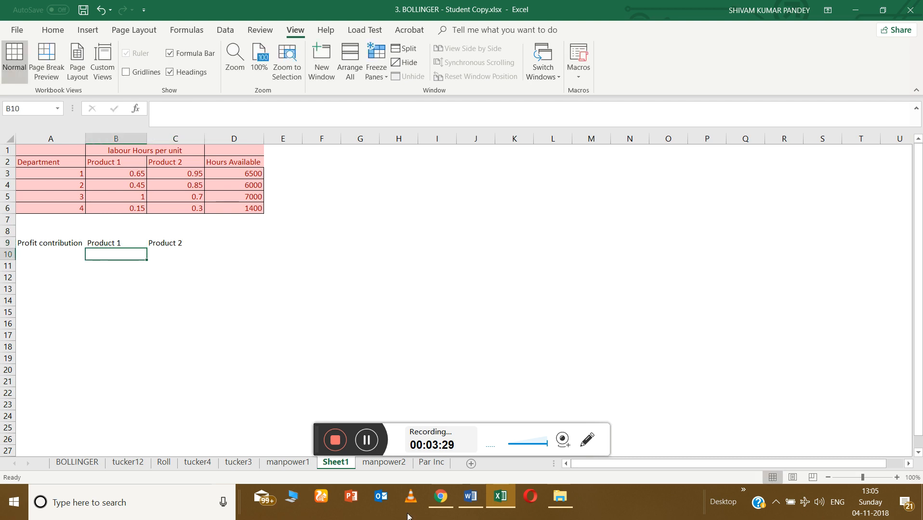
{"action": "left_click", "coordinate": [471, 504]}
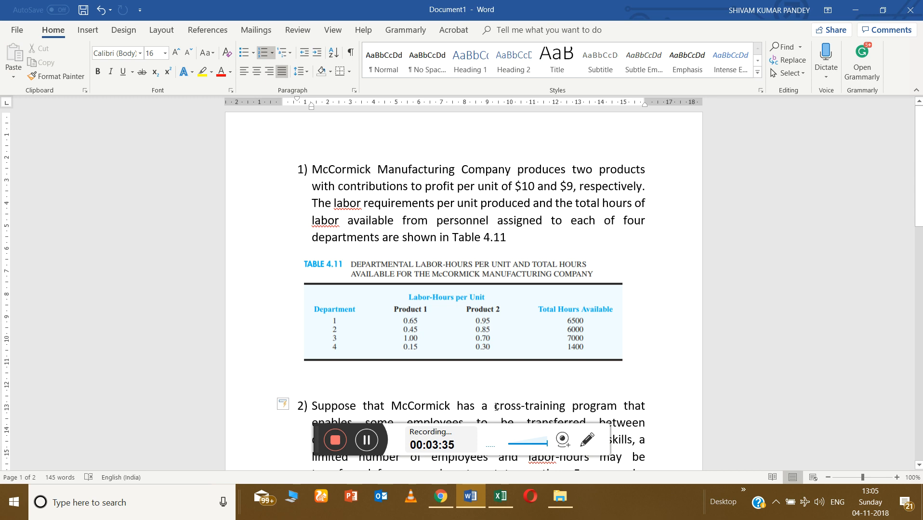
{"action": "left_click", "coordinate": [501, 497]}
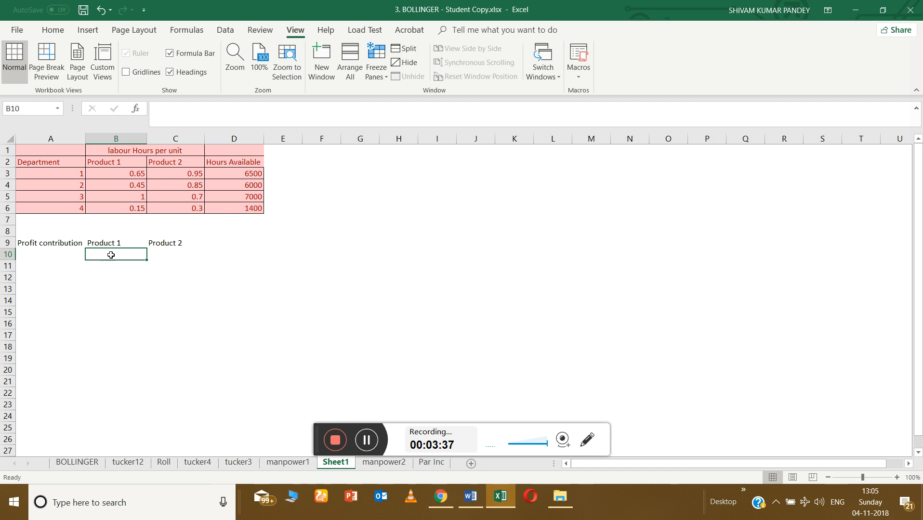
{"action": "type", "text": "10"}
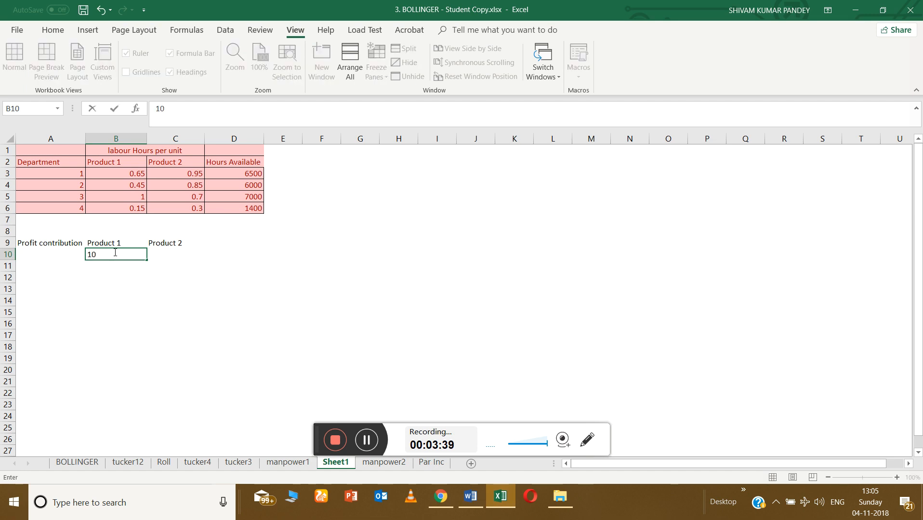
{"action": "key", "text": "Tab"}
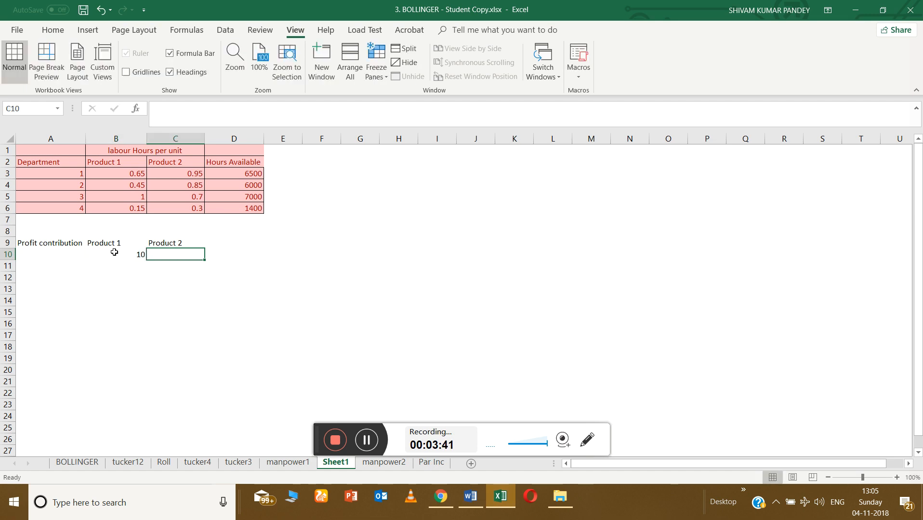
{"action": "type", "text": "9"}
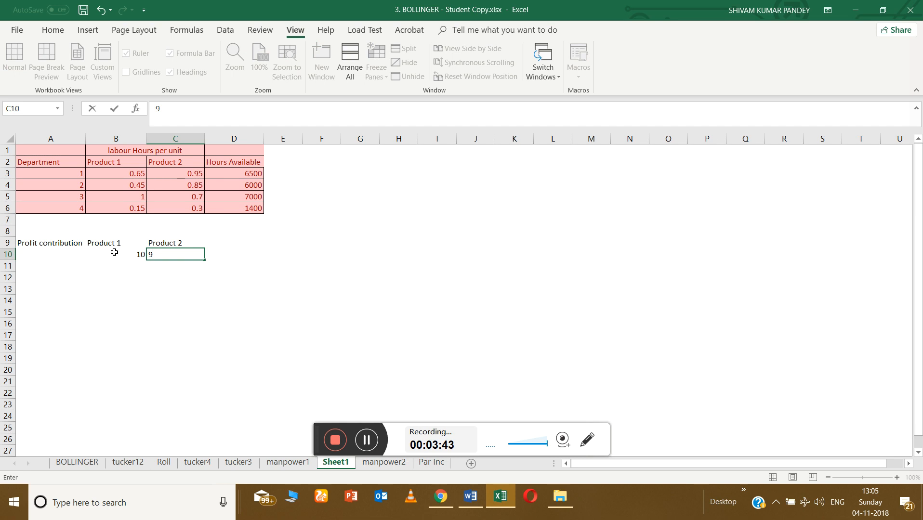
{"action": "key", "text": "Return"}
{"action": "left_click", "coordinate": [118, 253]}
- Format the profit contribution table A9:C10 with All Borders and the Neutral cell style
{"action": "left_click", "coordinate": [19, 243]}
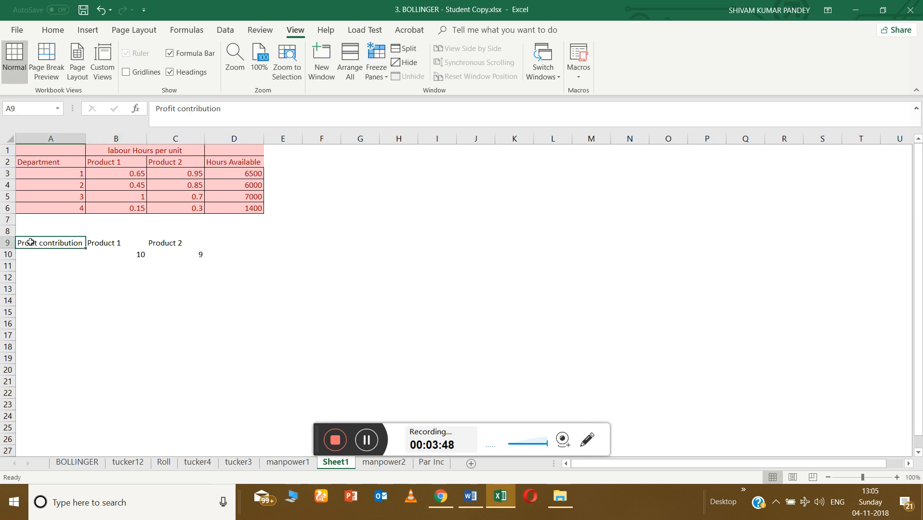
{"action": "key", "text": "shift+Right"}
{"action": "key", "text": "shift+Right"}
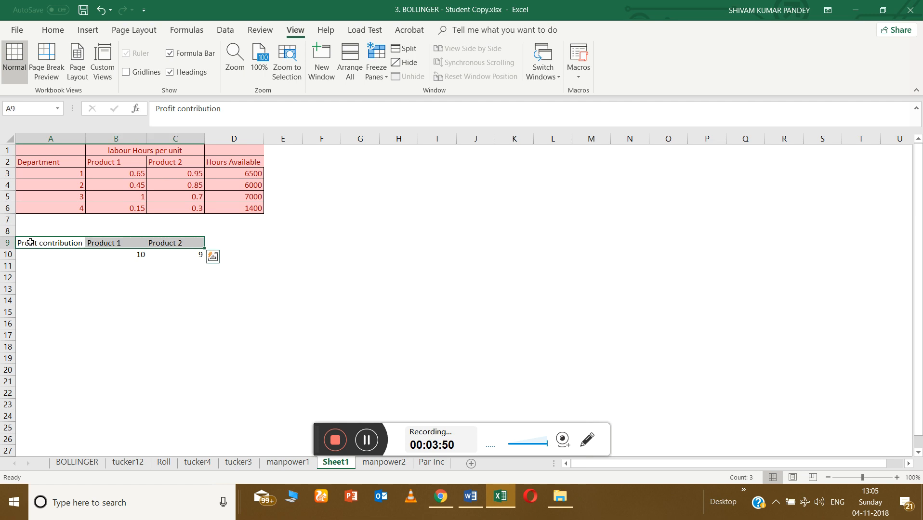
{"action": "key", "text": "shift+Down"}
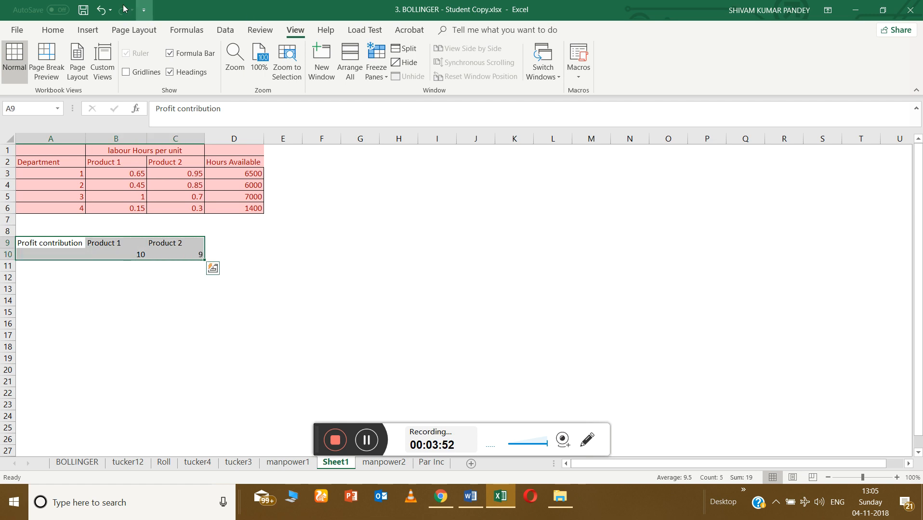
{"action": "left_click", "coordinate": [51, 30]}
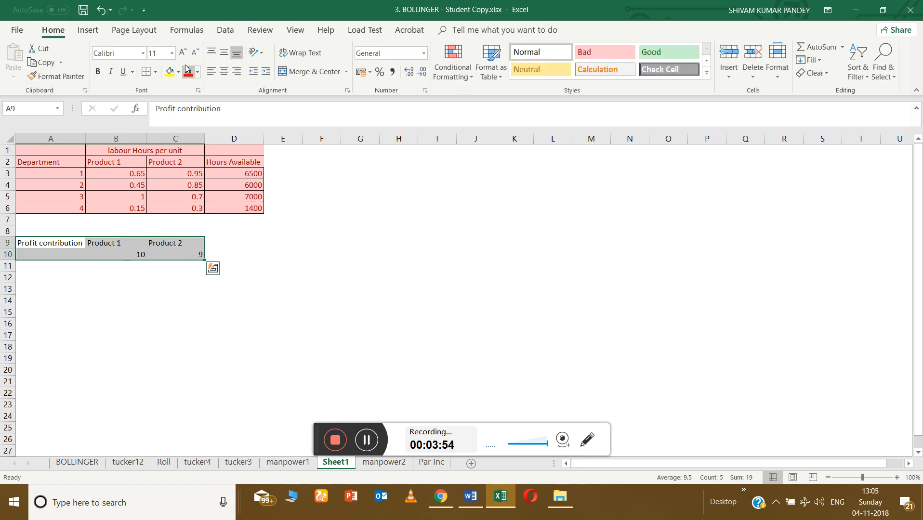
{"action": "left_click", "coordinate": [146, 72]}
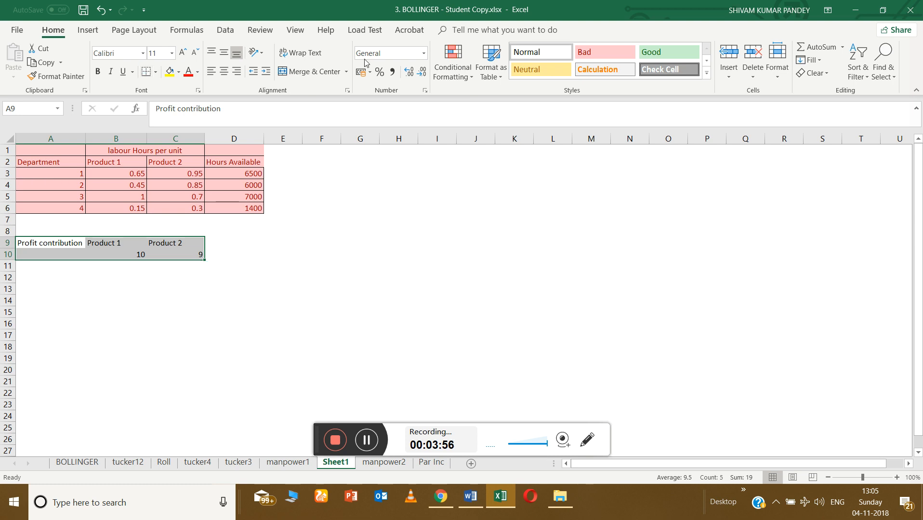
{"action": "left_click", "coordinate": [155, 71]}
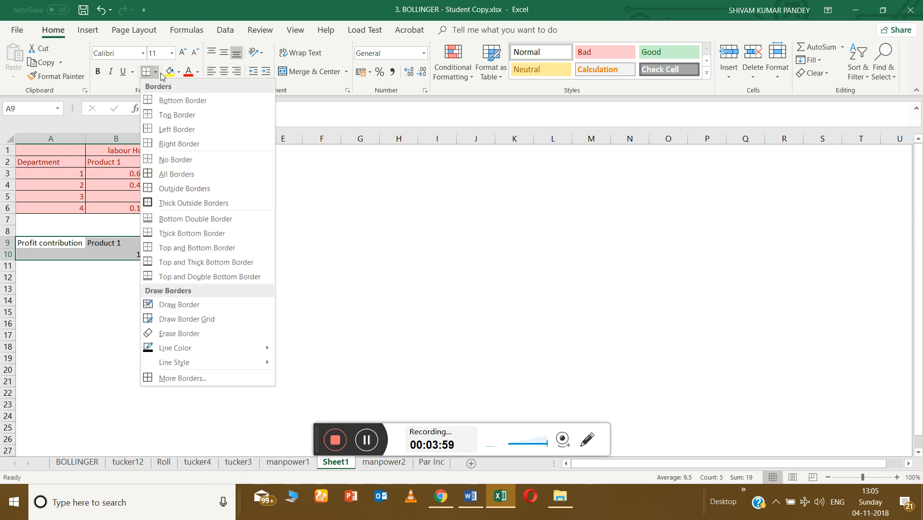
{"action": "left_click", "coordinate": [175, 175]}
{"action": "left_click", "coordinate": [550, 67]}
{"action": "left_click", "coordinate": [124, 277]}
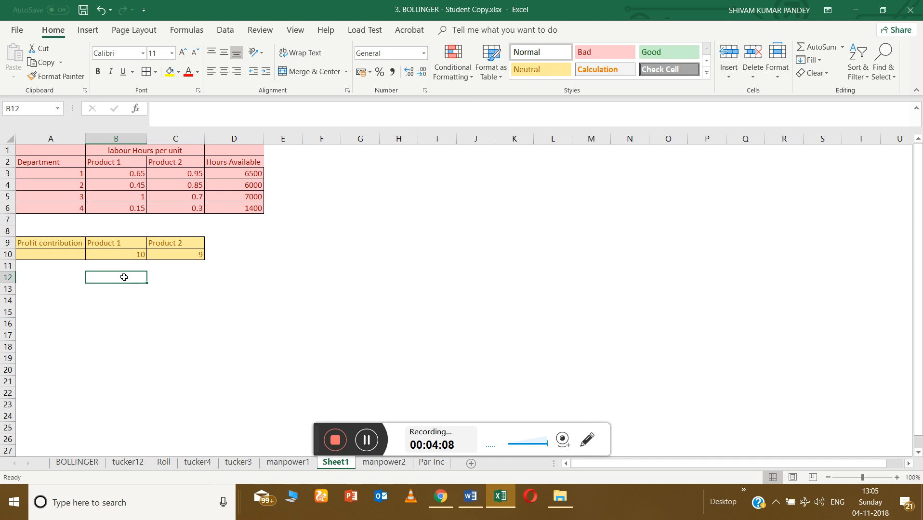
{"action": "left_click", "coordinate": [51, 286]}
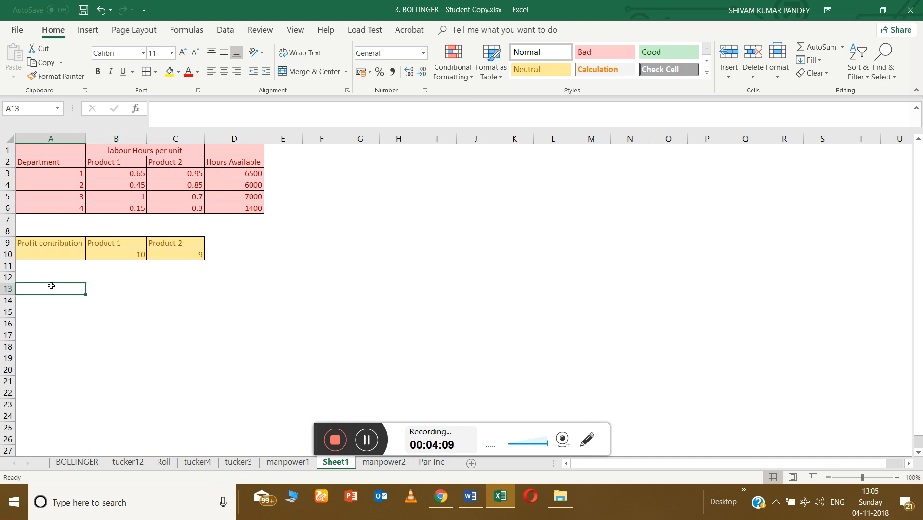
- Enter the header "Quantity" in B12 and the row labels "Product 1" in A13 and "Product2" in A14
{"action": "left_click", "coordinate": [48, 277]}
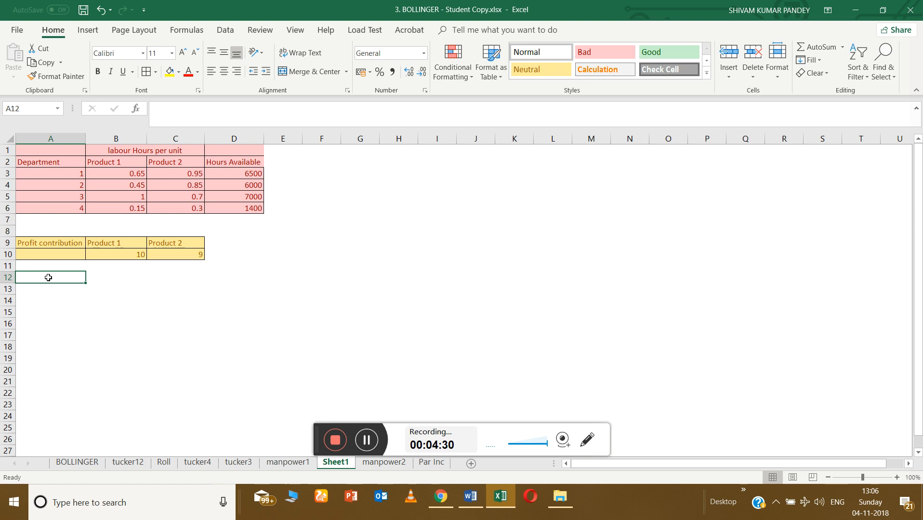
{"action": "left_click", "coordinate": [98, 279]}
{"action": "type", "text": "Q"}
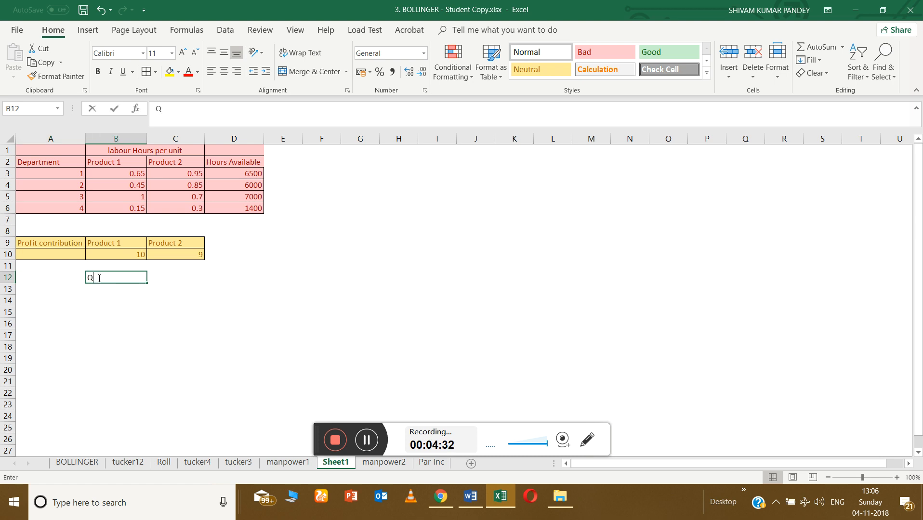
{"action": "type", "text": "uantity"}
{"action": "key", "text": "Return"}
{"action": "type", "text": "Product "}
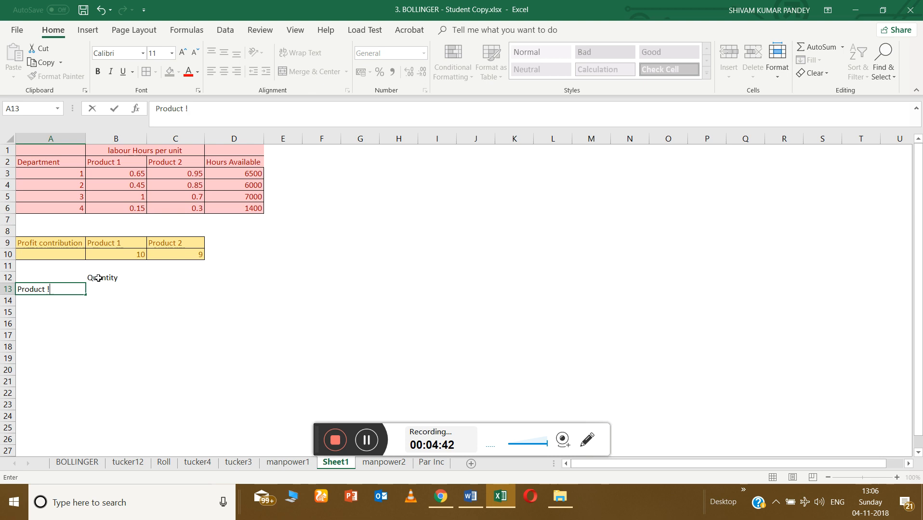
{"action": "type", "text": "1"}
{"action": "key", "text": "Return"}
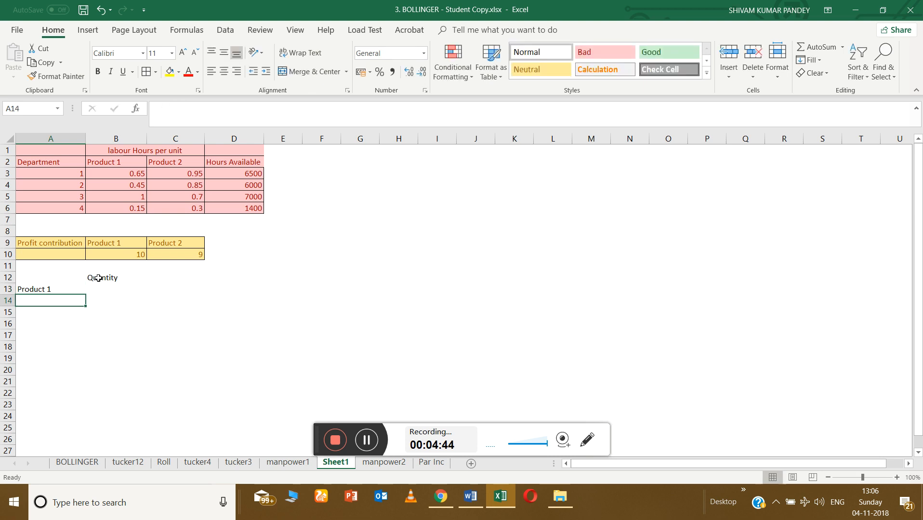
{"action": "type", "text": "Produc"}
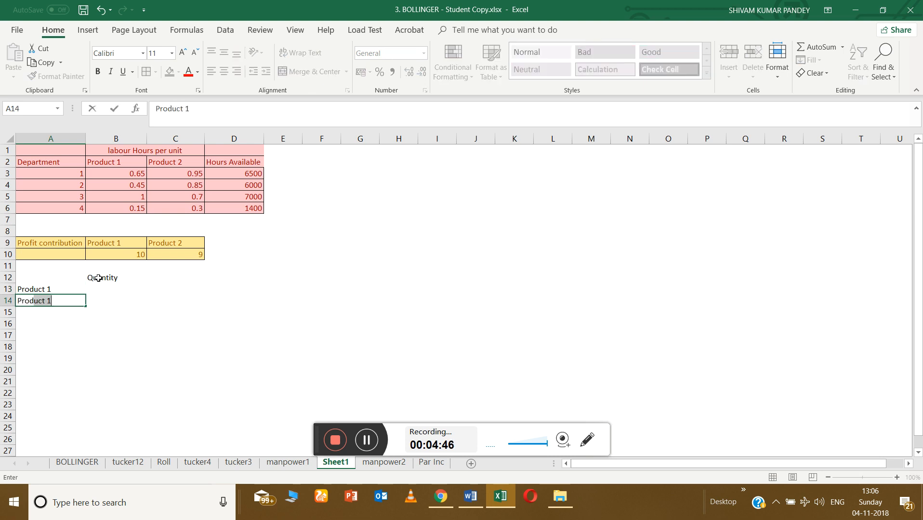
{"action": "type", "text": "t2"}
{"action": "key", "text": "Tab"}
- Enter trial quantities of 5 in B13 and 7 in B14
{"action": "key", "text": "Up"}
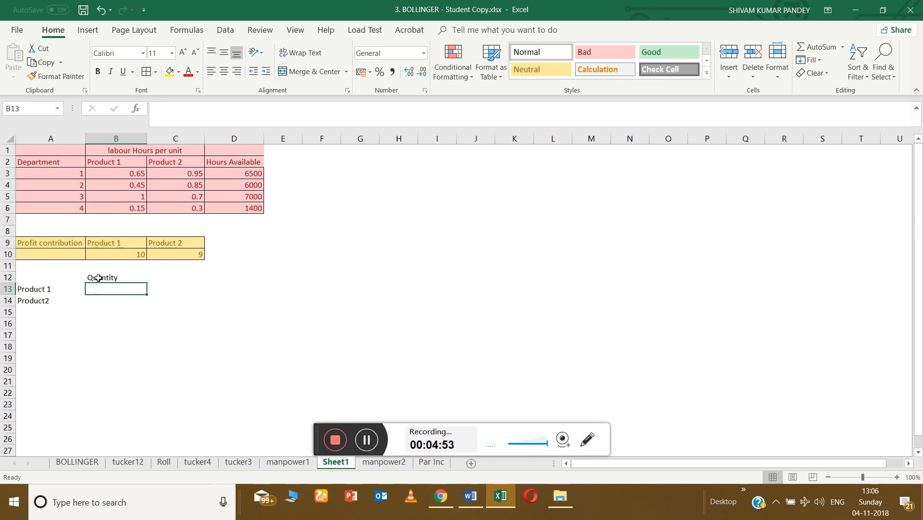
{"action": "type", "text": "5"}
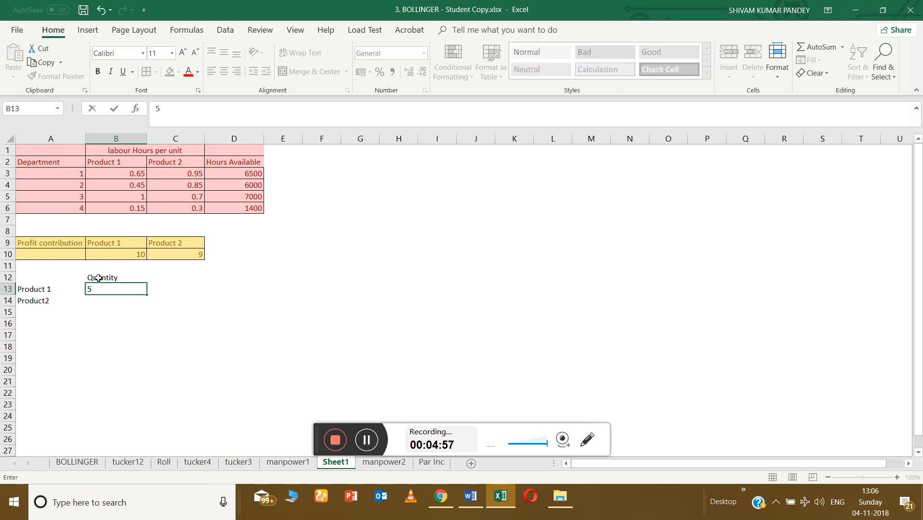
{"action": "key", "text": "Return"}
{"action": "type", "text": "7"}
{"action": "key", "text": "Return"}
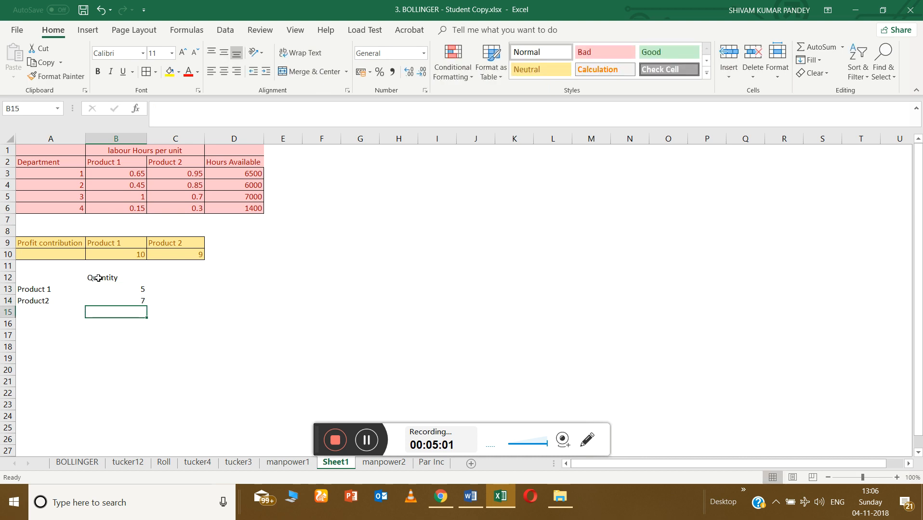
- Enter the label "Profit" in A15 and begin a formula in B15
{"action": "left_click", "coordinate": [28, 314]}
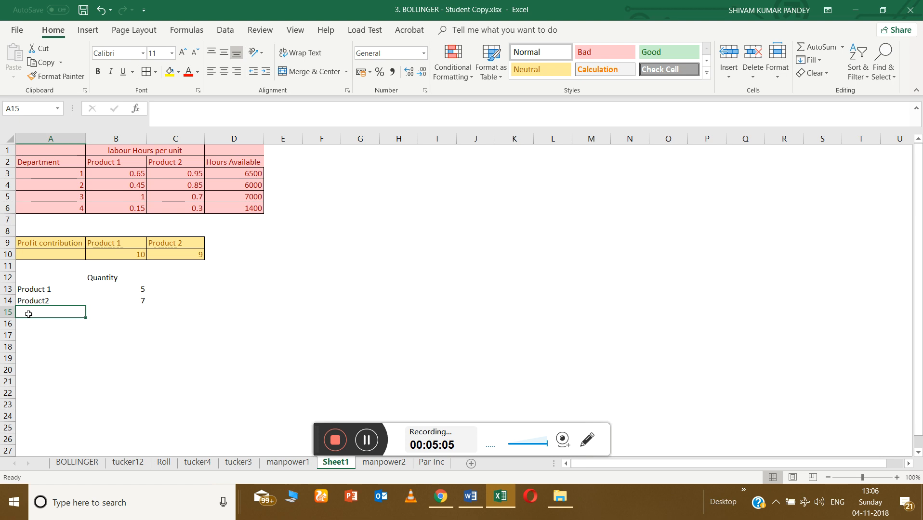
{"action": "type", "text": "Profit"}
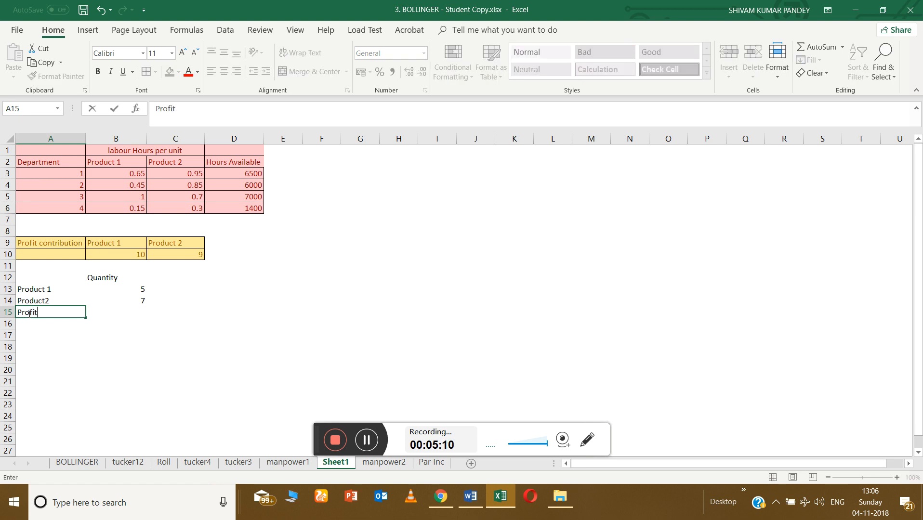
{"action": "key", "text": "Tab"}
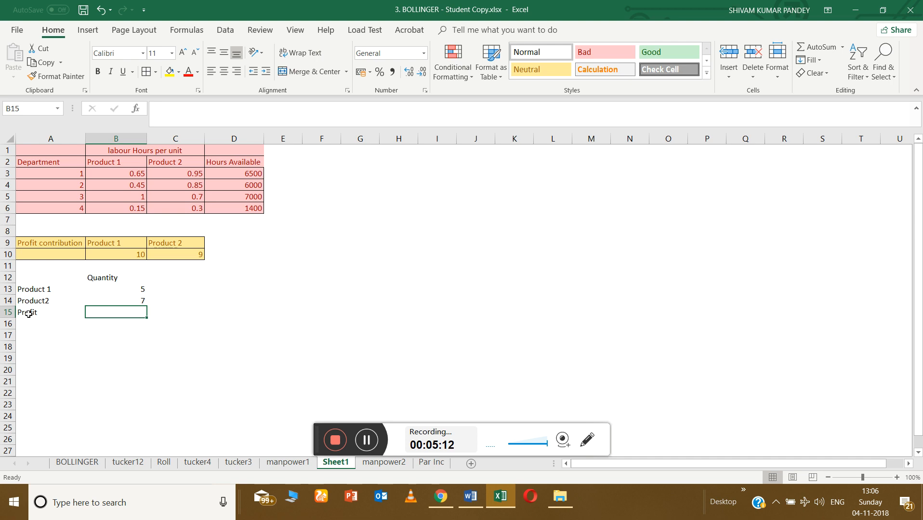
{"action": "type", "text": "="}
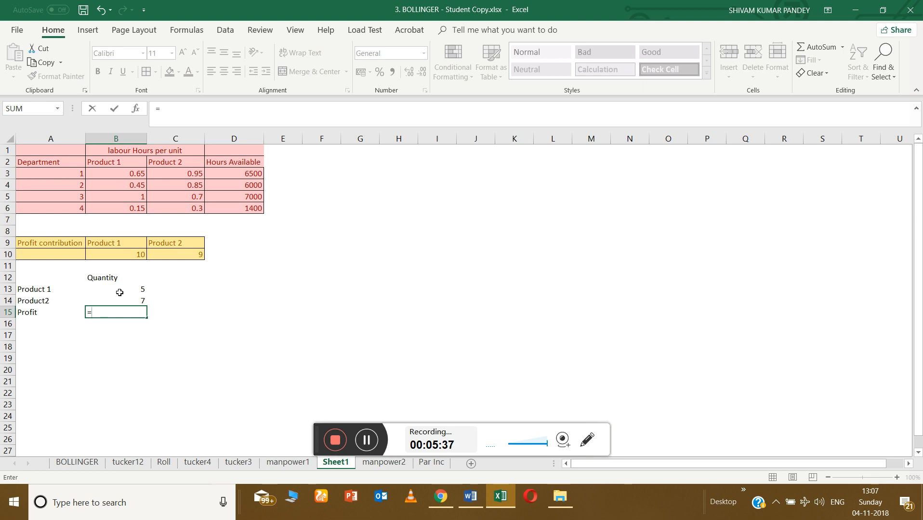
{"action": "type", "text": "sum"}
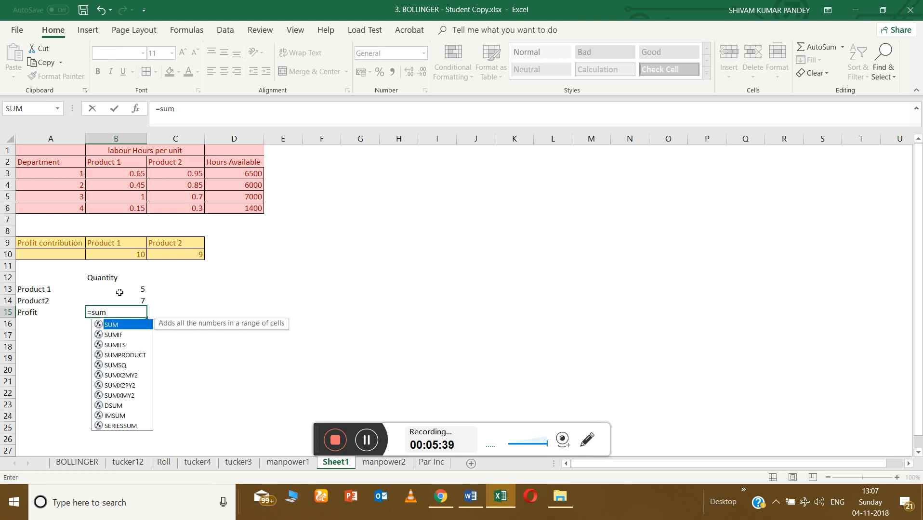
{"action": "left_click", "coordinate": [134, 355]}
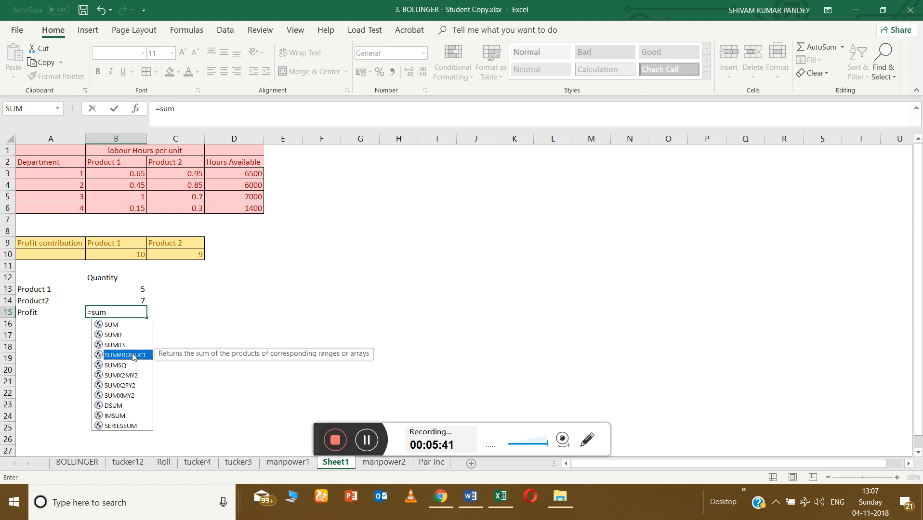
{"action": "double_click", "coordinate": [134, 355]}
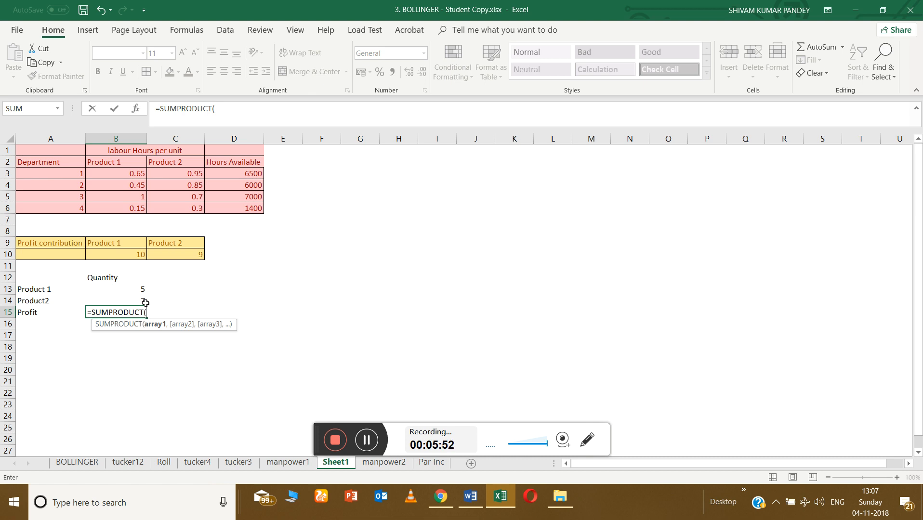
{"action": "key", "text": "BackSpace"}
{"action": "key", "text": "BackSpace"}
{"action": "key", "text": "BackSpace"}
{"action": "key", "text": "BackSpace"}
{"action": "key", "text": "BackSpace"}
{"action": "key", "text": "BackSpace"}
{"action": "key", "text": "BackSpace"}
{"action": "key", "text": "BackSpace"}
{"action": "key", "text": "BackSpace"}
{"action": "key", "text": "BackSpace"}
{"action": "key", "text": "BackSpace"}
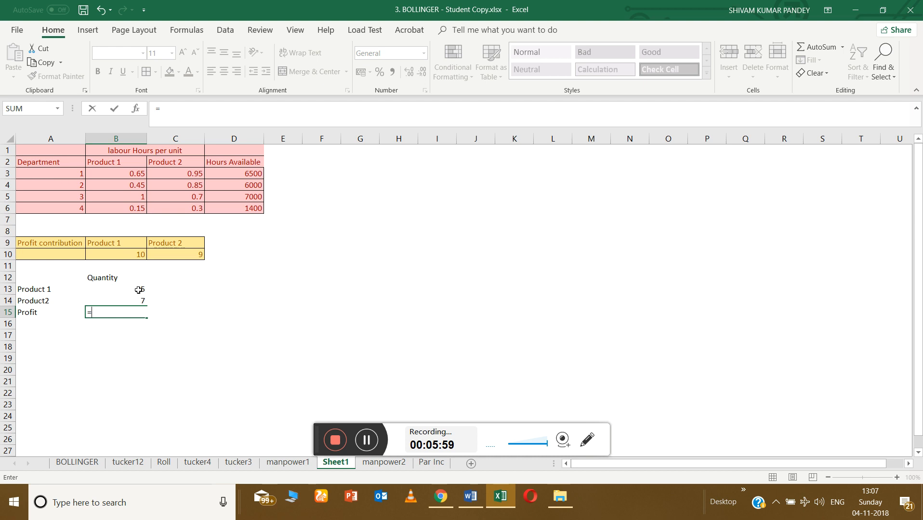
- Complete the total profit formula in B15 as =B13*B10+B14*C10, accepting the proposed correction for the stray parenthesis
{"action": "left_click", "coordinate": [139, 290]}
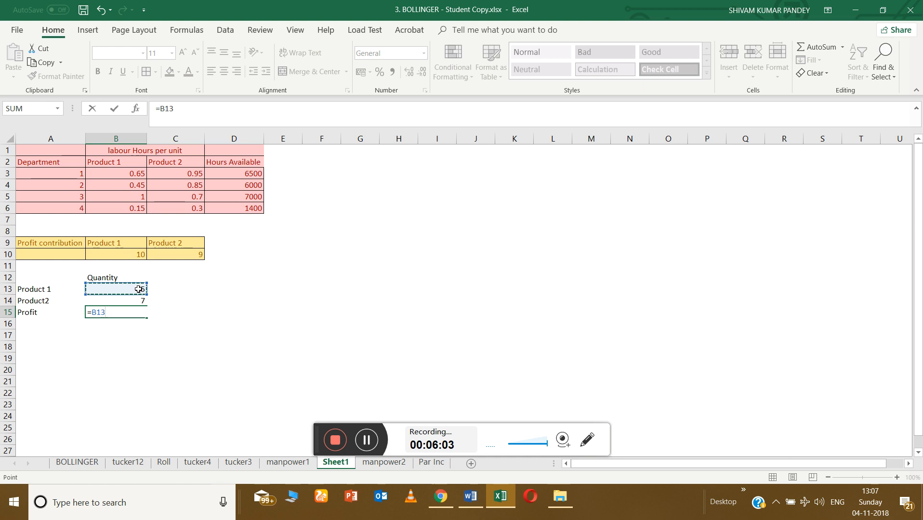
{"action": "type", "text": "*"}
{"action": "left_click", "coordinate": [140, 253]}
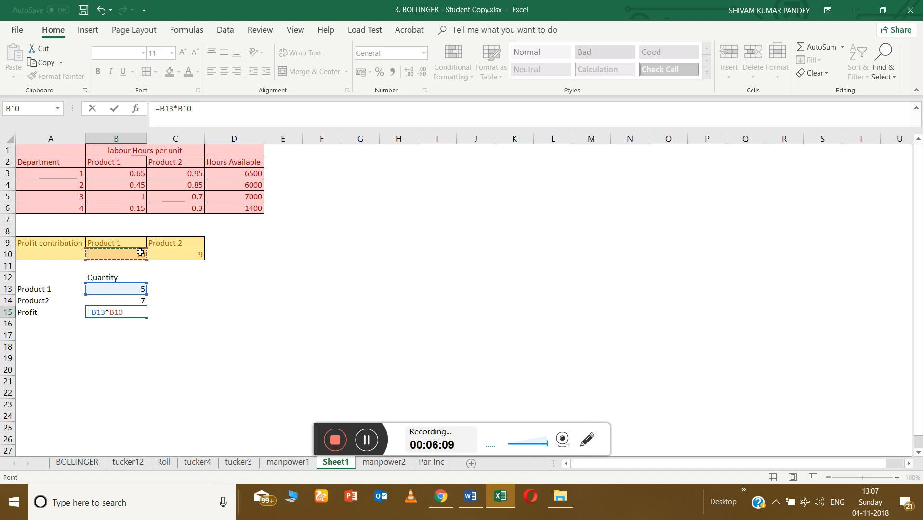
{"action": "type", "text": "+"}
{"action": "left_click", "coordinate": [142, 300]}
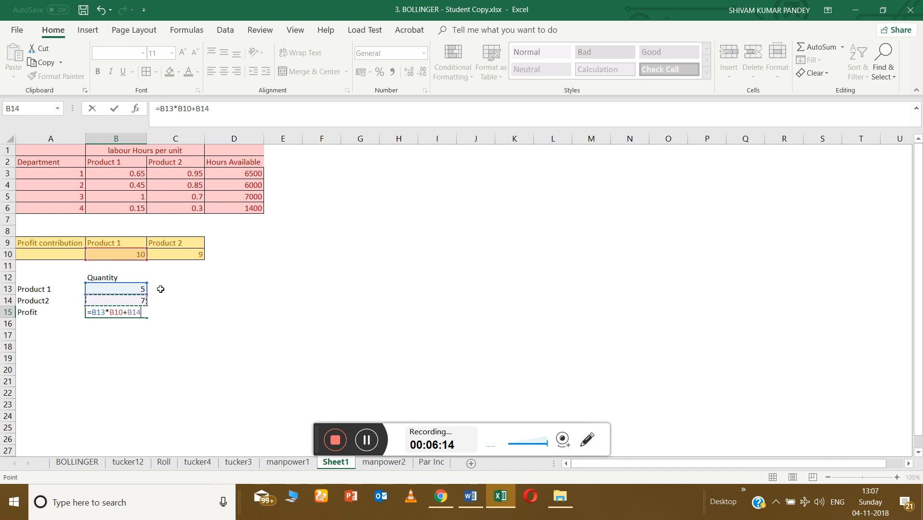
{"action": "type", "text": "*"}
{"action": "left_click", "coordinate": [192, 259]}
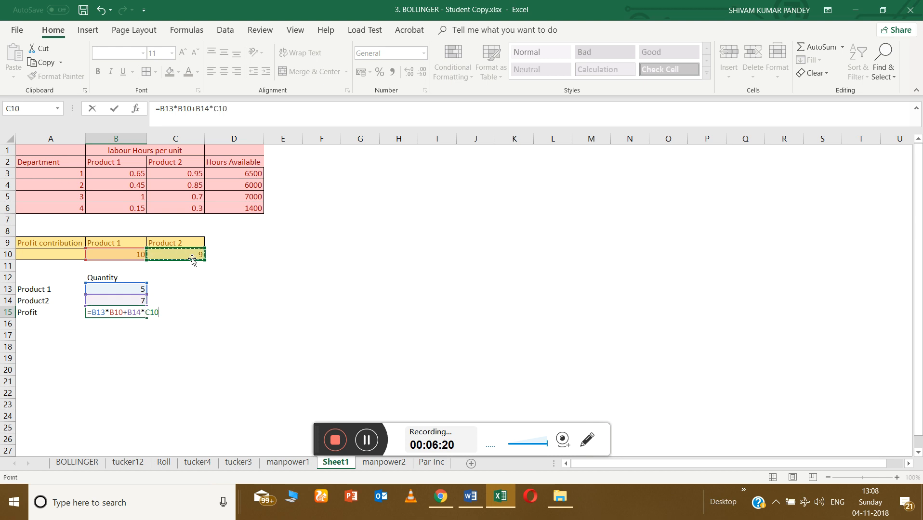
{"action": "type", "text": ")"}
{"action": "key", "text": "Return"}
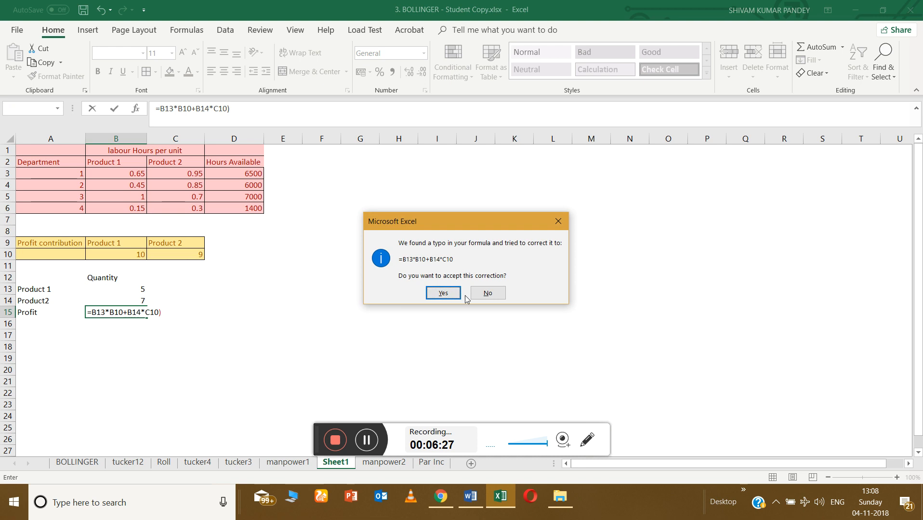
{"action": "left_click", "coordinate": [444, 293]}
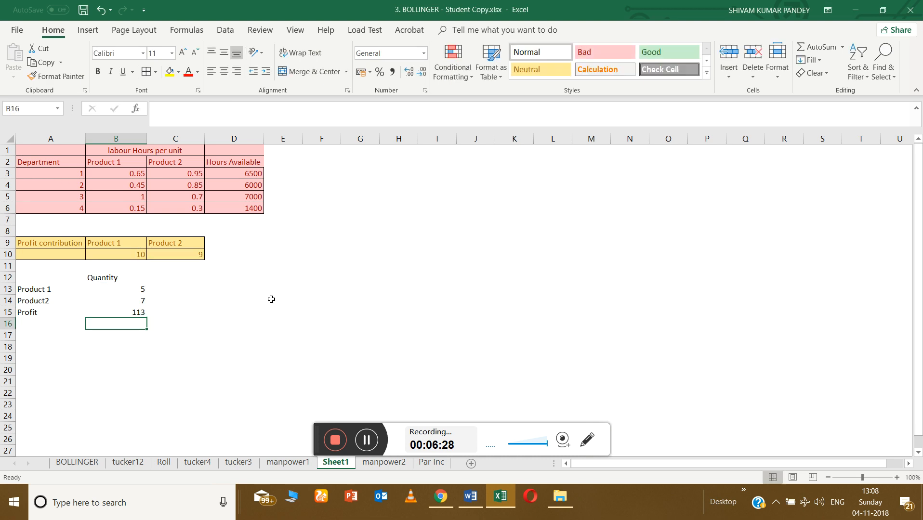
{"action": "left_click", "coordinate": [139, 312]}
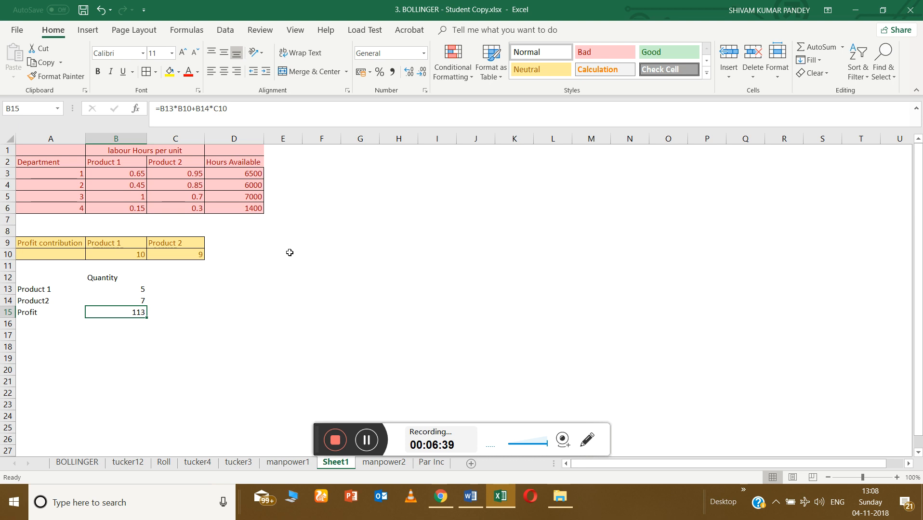
- Enter the header "Hours Taken" in G9 and widen column G to fit it
{"action": "left_click", "coordinate": [344, 243]}
{"action": "type", "text": "Hours "}
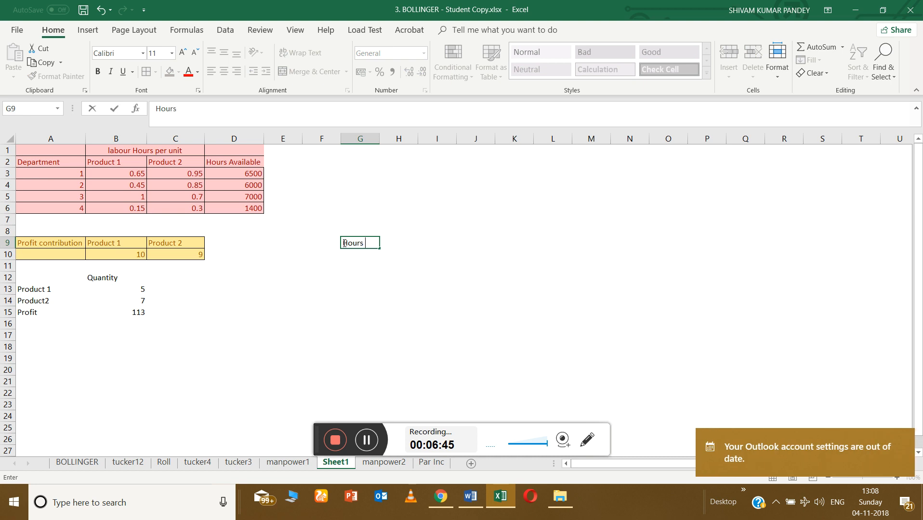
{"action": "type", "text": "Taken"}
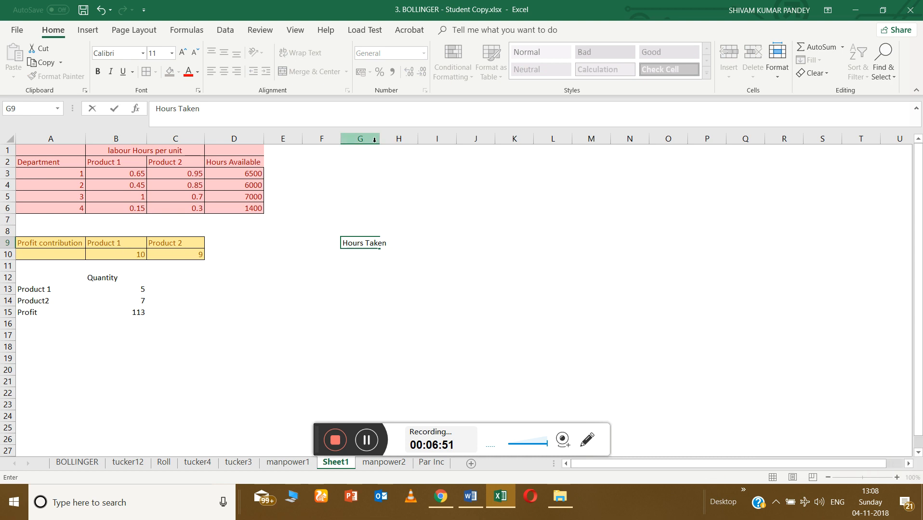
{"action": "left_click", "coordinate": [374, 139]}
{"action": "left_click_drag", "start_coordinate": [379, 139], "coordinate": [391, 138]}
{"action": "left_click", "coordinate": [411, 139]}
- Insert the less-than-or-equal-to symbol (≤) in H9
{"action": "left_click", "coordinate": [414, 241]}
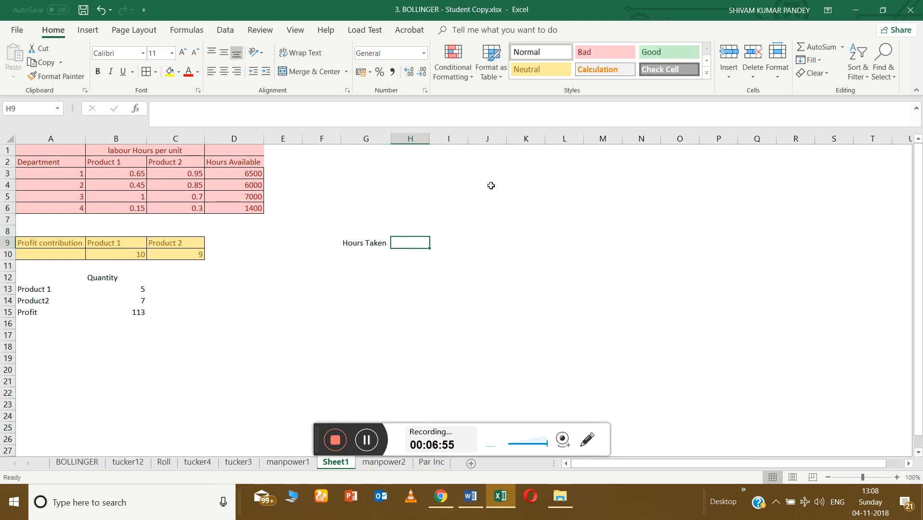
{"action": "left_click", "coordinate": [85, 32]}
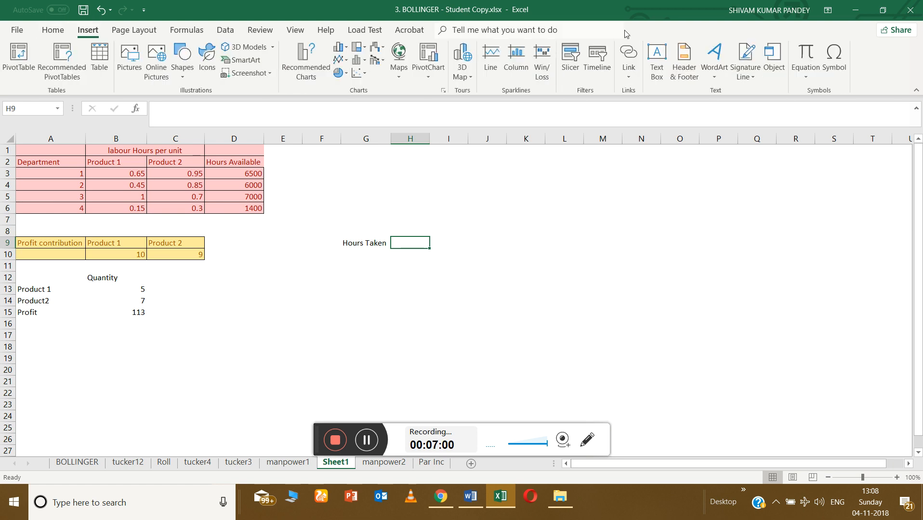
{"action": "left_click", "coordinate": [839, 59]}
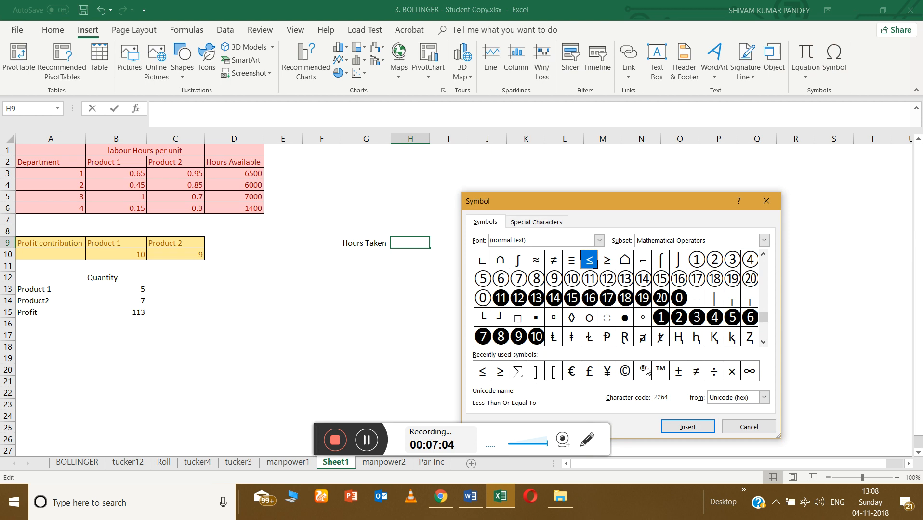
{"action": "left_click", "coordinate": [490, 375]}
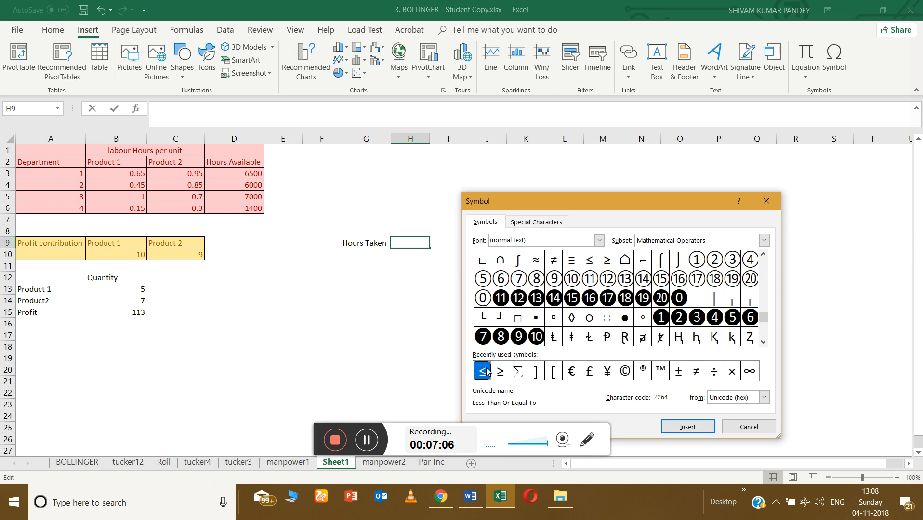
{"action": "left_click", "coordinate": [688, 427]}
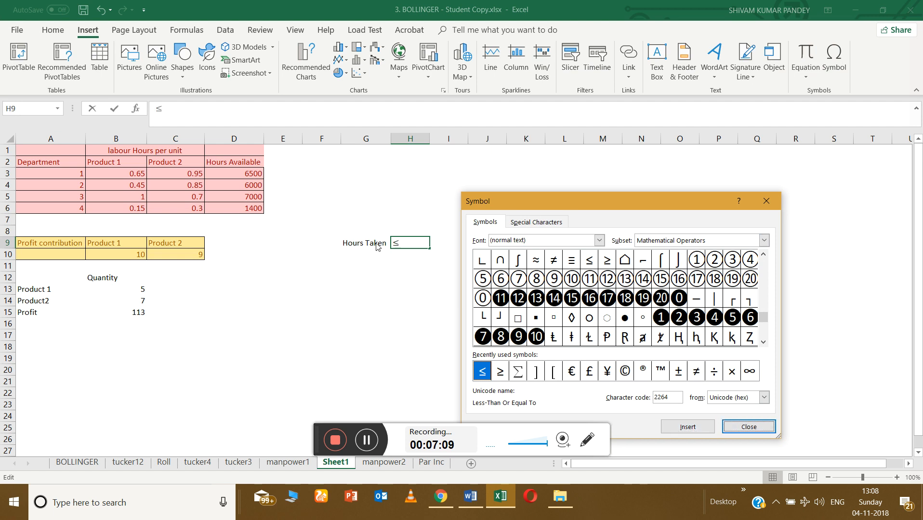
{"action": "left_click", "coordinate": [777, 203]}
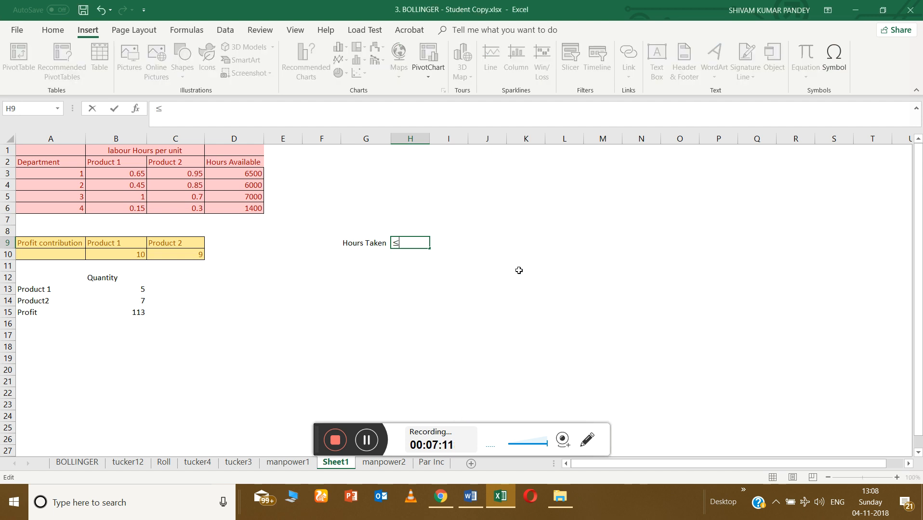
- Enter the header "Hours Avaialble" in I9 and fit column I's width to it
{"action": "left_click", "coordinate": [448, 241]}
{"action": "type", "text": "Hours Avaialble"}
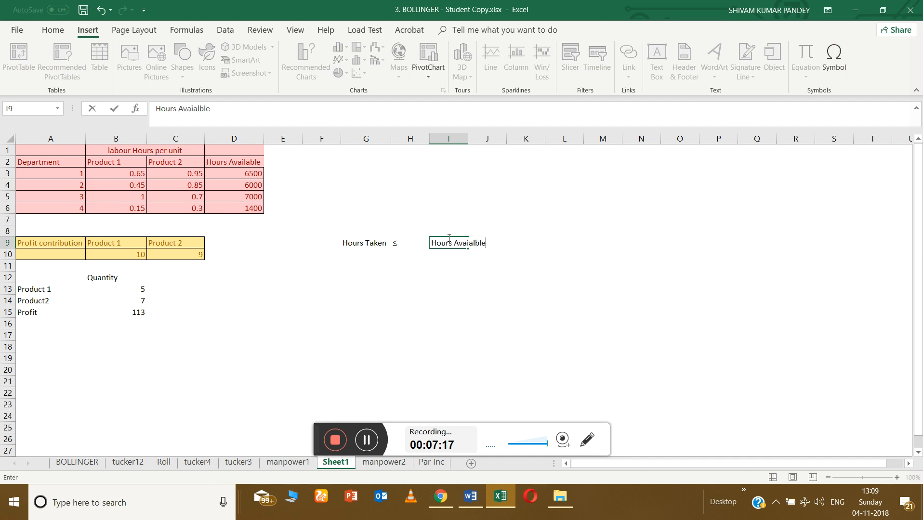
{"action": "left_click", "coordinate": [456, 137]}
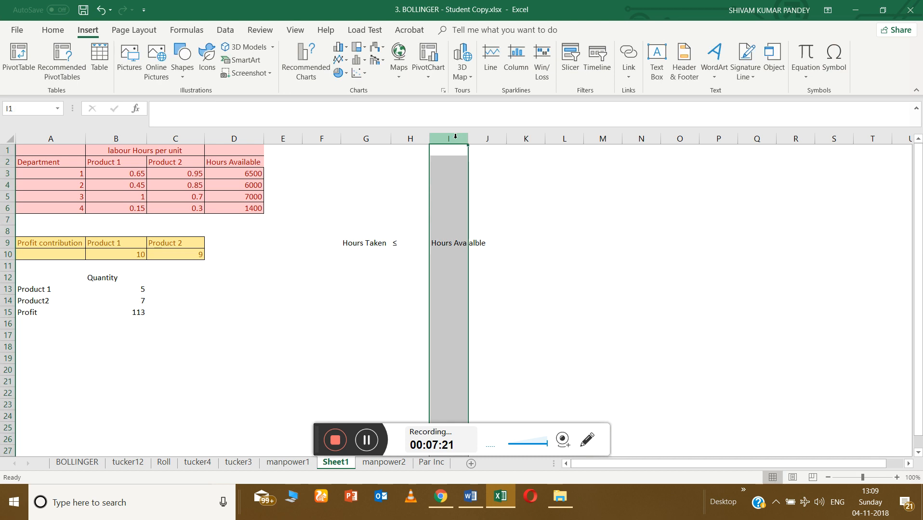
{"action": "double_click", "coordinate": [469, 144]}
{"action": "left_click", "coordinate": [349, 255]}
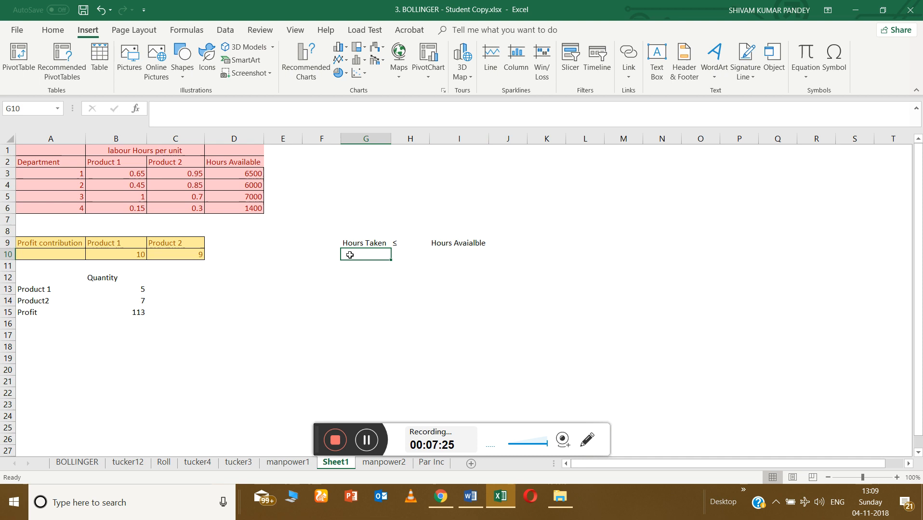
{"action": "left_click", "coordinate": [444, 257]}
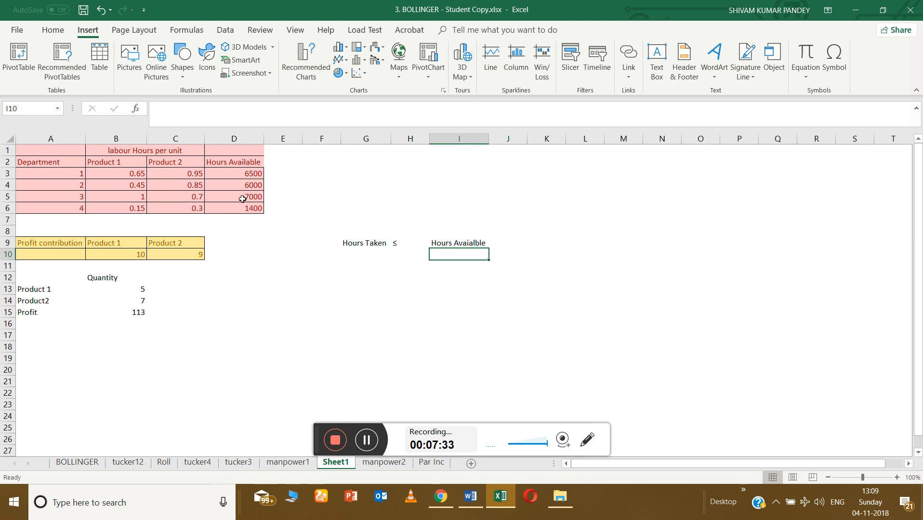
- Link I10 to D3 and I11 to D4, and fill I10's formula down through I13 for all four departments' available hours
{"action": "double_click", "coordinate": [450, 260]}
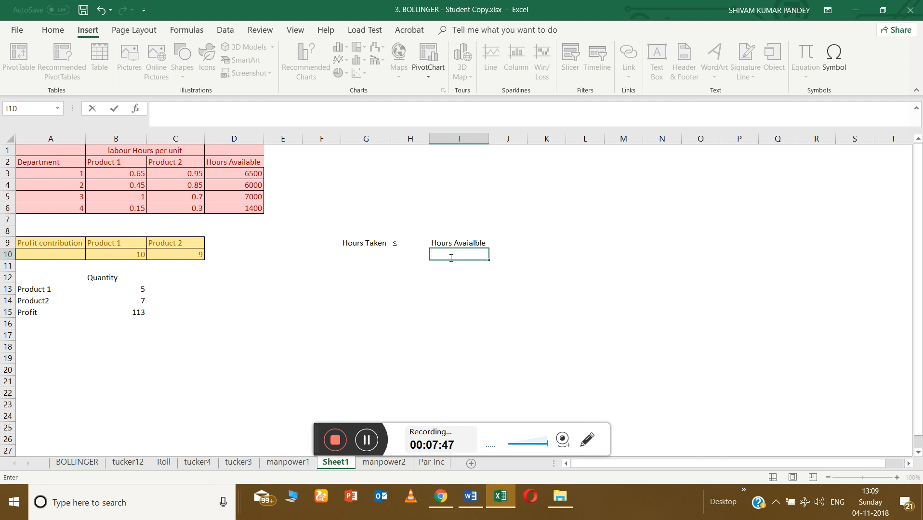
{"action": "type", "text": "="}
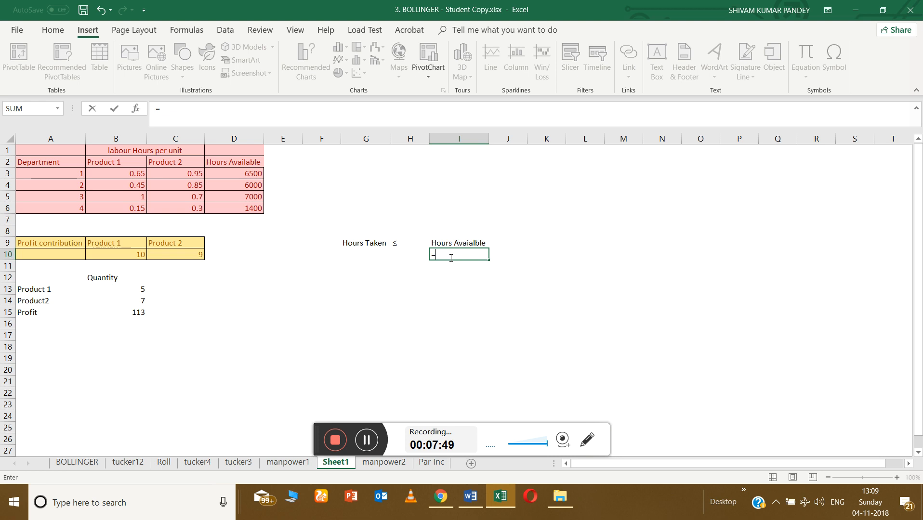
{"action": "left_click", "coordinate": [233, 167]}
{"action": "key", "text": "Return"}
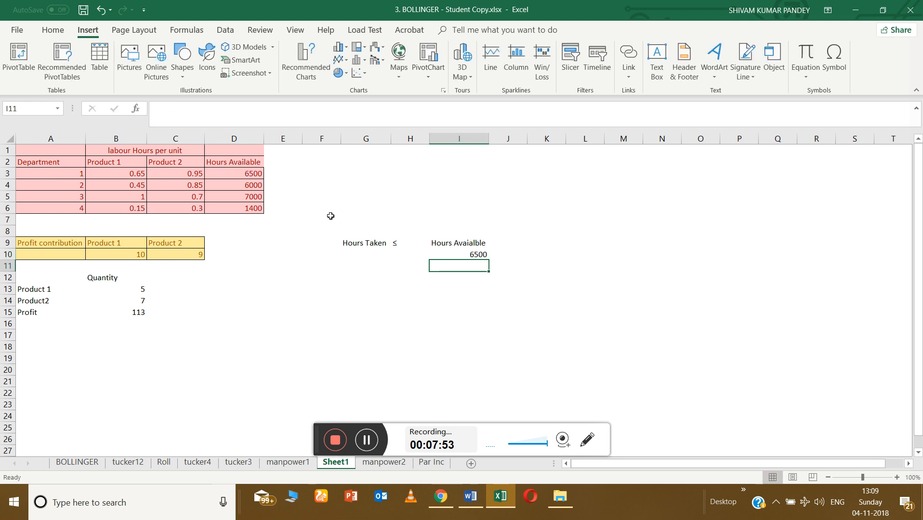
{"action": "type", "text": "="}
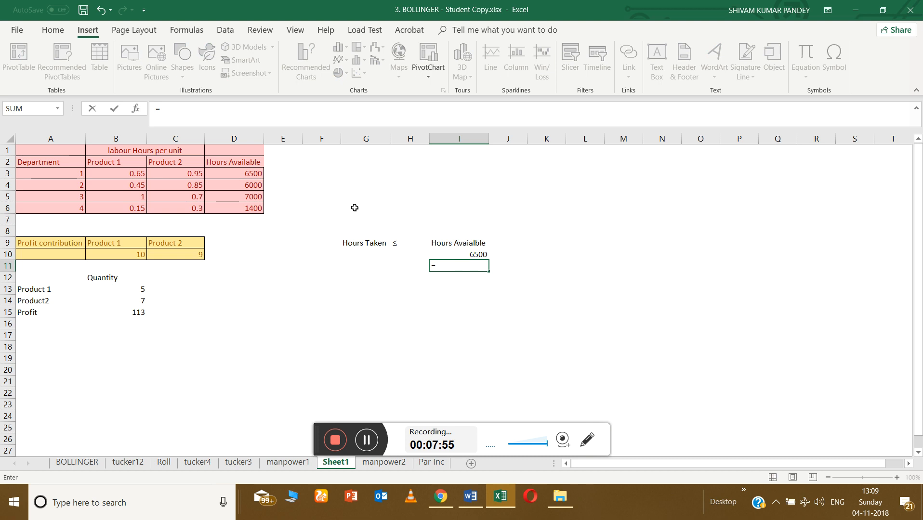
{"action": "left_click", "coordinate": [212, 187]}
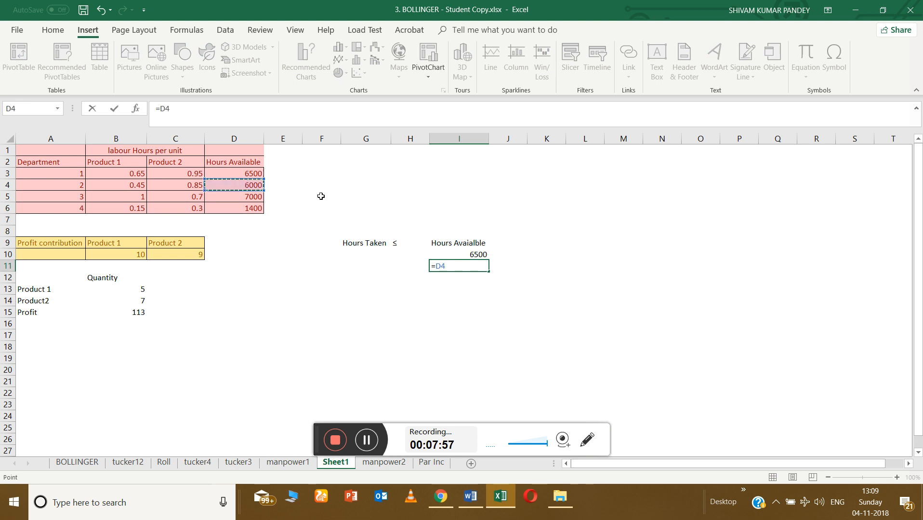
{"action": "key", "text": "Return"}
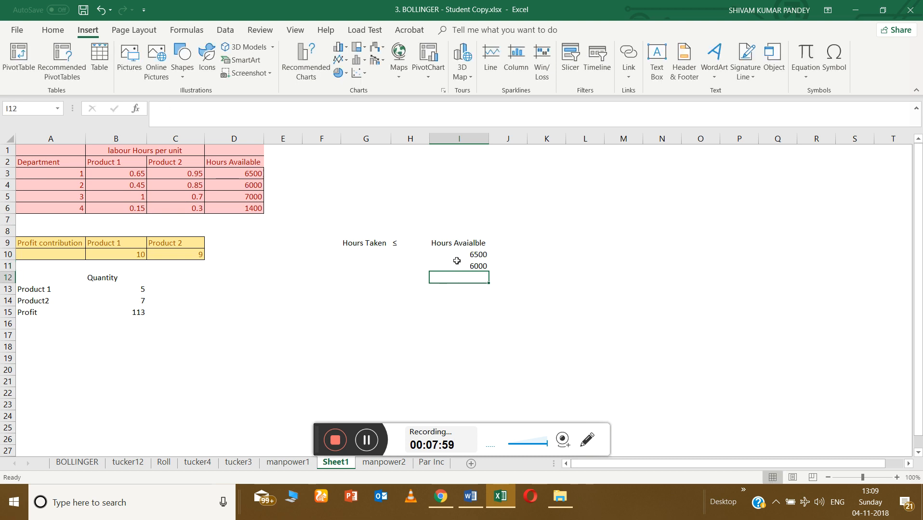
{"action": "left_click", "coordinate": [482, 257]}
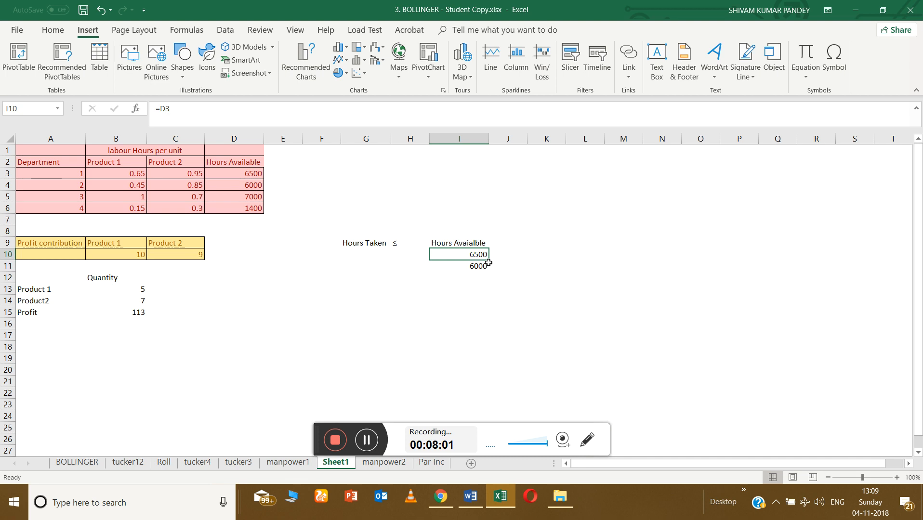
{"action": "left_click_drag", "start_coordinate": [490, 260], "coordinate": [492, 297]}
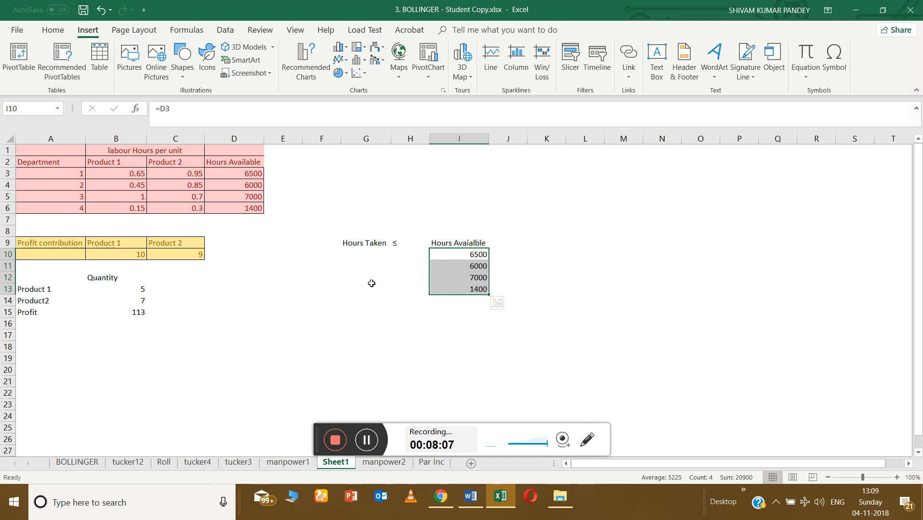
- Copy the ≤ symbol from H9 down through H13
{"action": "left_click", "coordinate": [377, 253]}
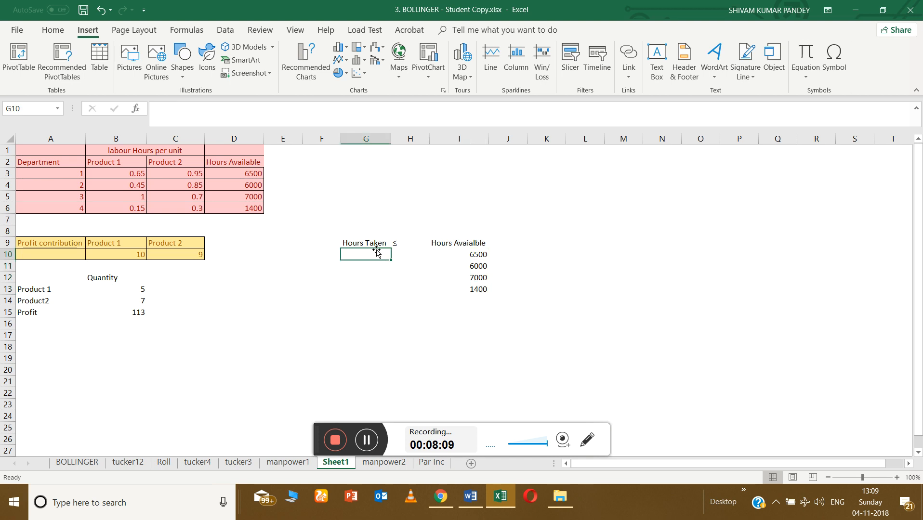
{"action": "left_click", "coordinate": [396, 243]}
{"action": "left_click_drag", "start_coordinate": [430, 249], "coordinate": [431, 292]}
- Enter department 1's hours-taken formula =B13*B3+B14*C3 in G10
{"action": "left_click", "coordinate": [373, 256]}
{"action": "type", "text": "="}
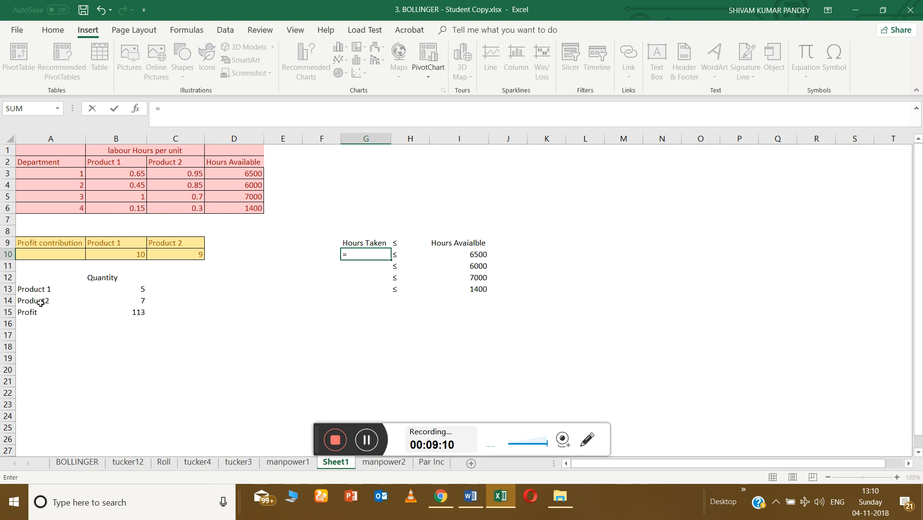
{"action": "left_click", "coordinate": [107, 279]}
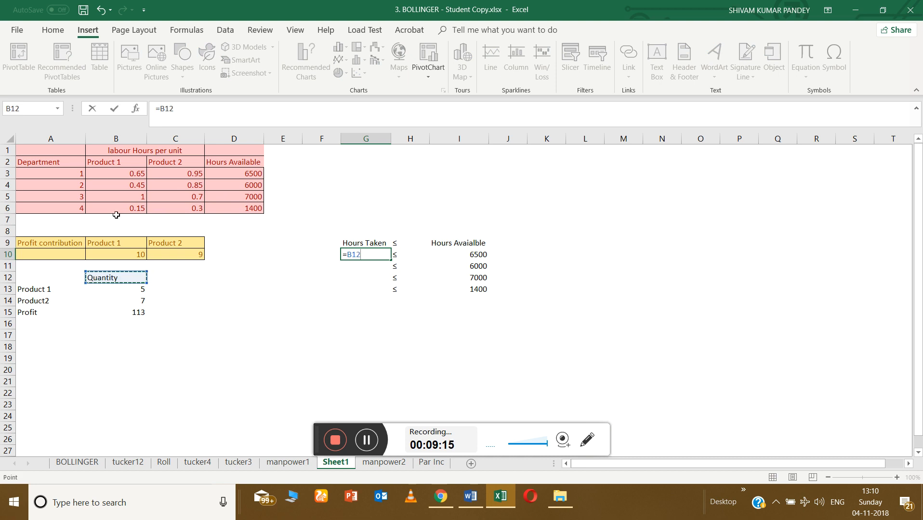
{"action": "left_click", "coordinate": [128, 291]}
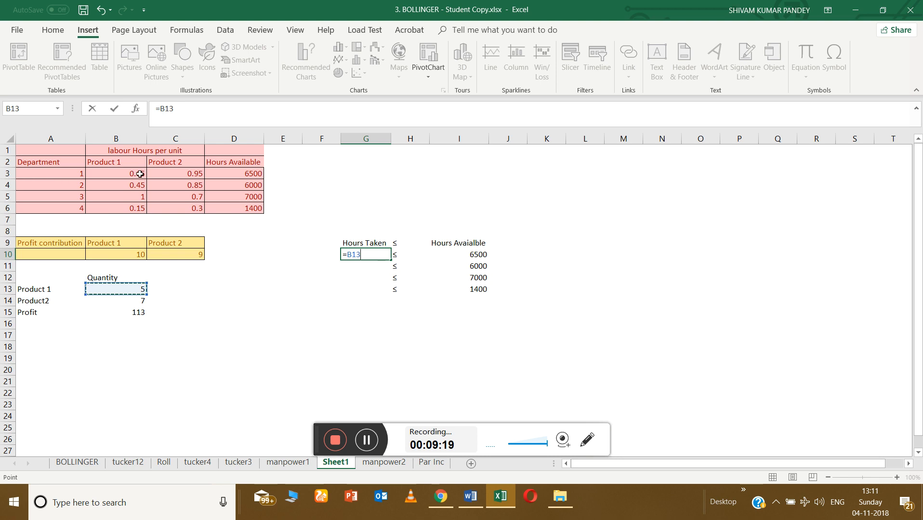
{"action": "type", "text": "*"}
{"action": "left_click", "coordinate": [140, 174]}
{"action": "type", "text": "+"}
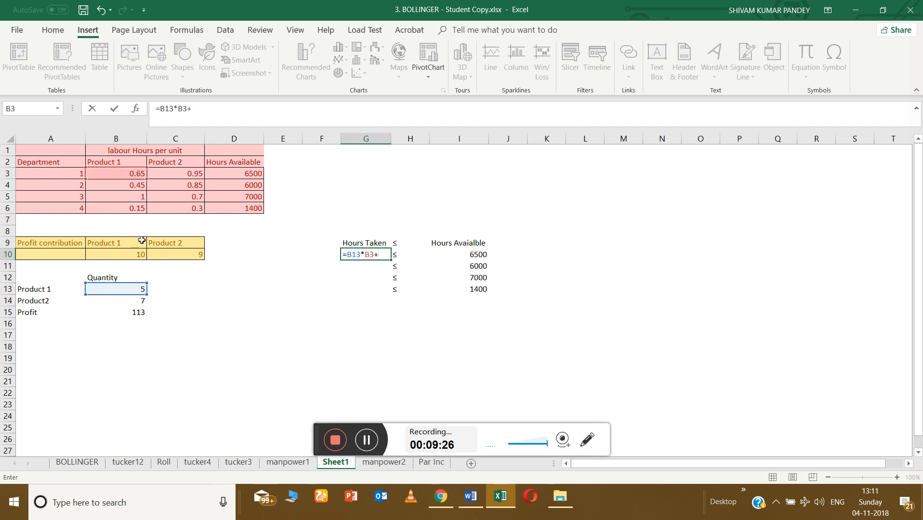
{"action": "left_click", "coordinate": [131, 298]}
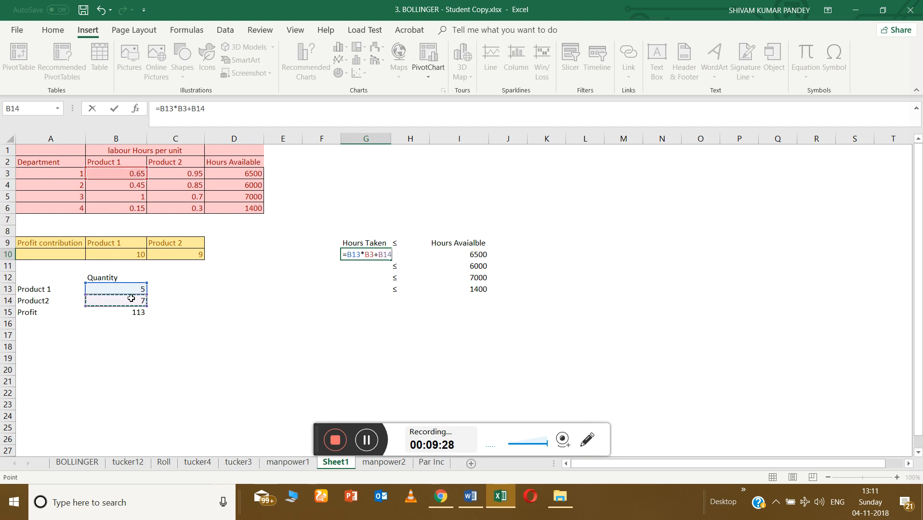
{"action": "type", "text": "*"}
{"action": "left_click", "coordinate": [184, 176]}
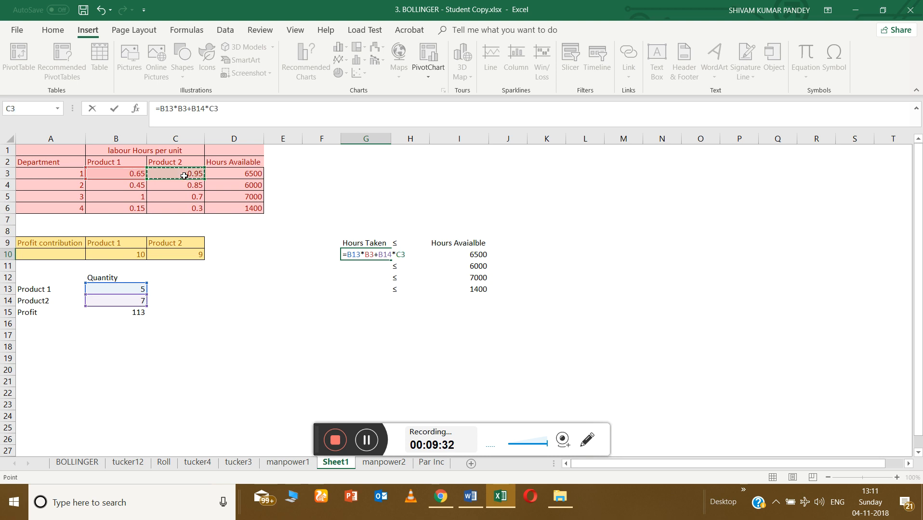
{"action": "key", "text": "Return"}
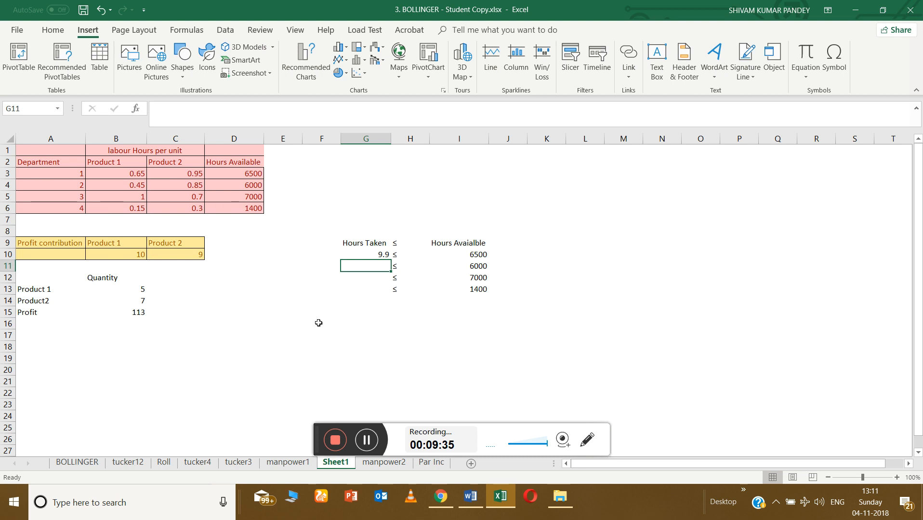
- Enter department 2's hours-taken formula =B13*B4+B14*C4 in G11
{"action": "type", "text": "="}
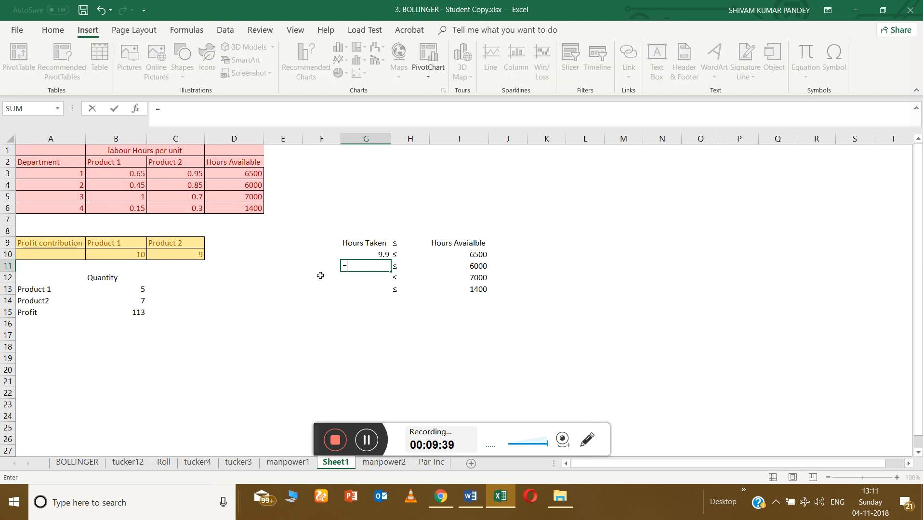
{"action": "left_click", "coordinate": [115, 289]}
{"action": "type", "text": "*"}
{"action": "left_click", "coordinate": [143, 184]}
{"action": "type", "text": "+"}
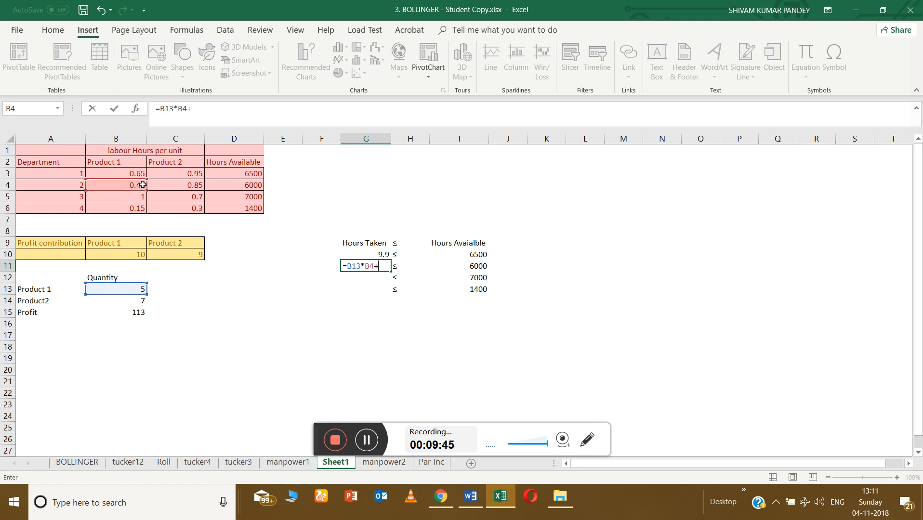
{"action": "left_click", "coordinate": [142, 300]}
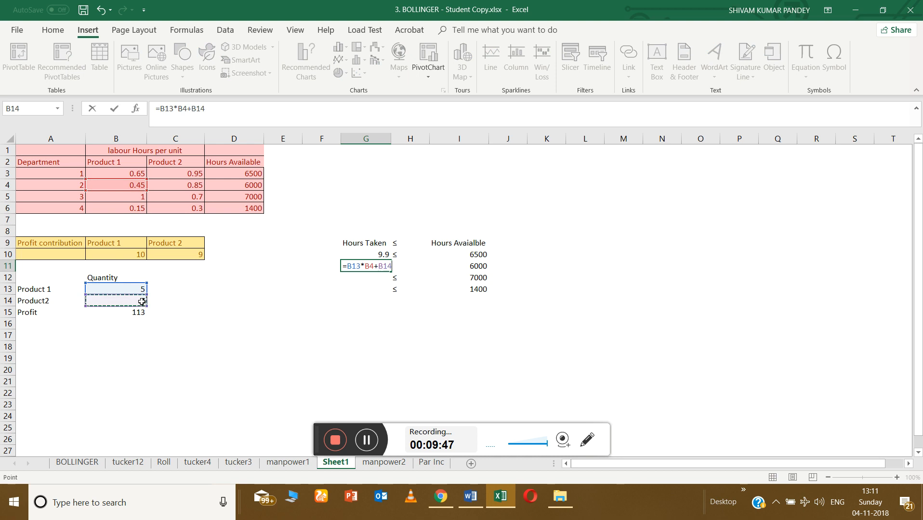
{"action": "type", "text": "*"}
{"action": "left_click", "coordinate": [179, 184]}
{"action": "key", "text": "Return"}
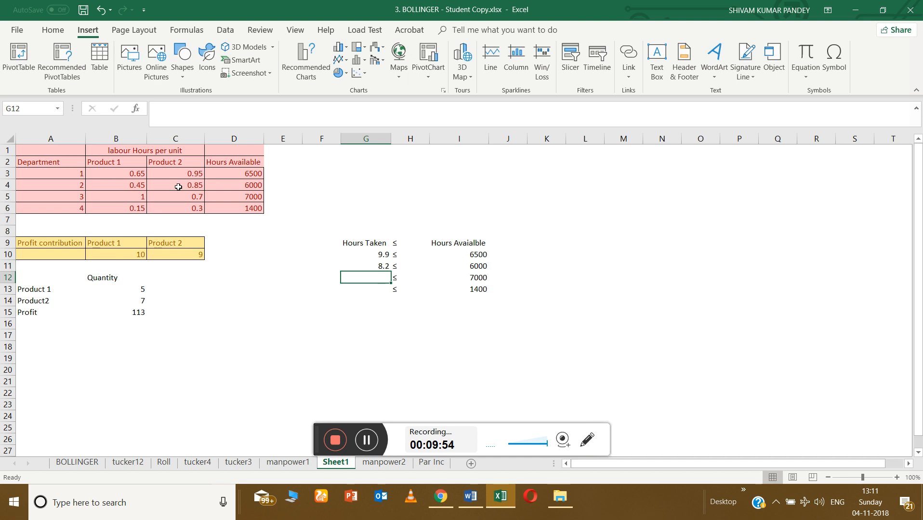
- Enter department 3's hours-taken formula =B13*B5+B14*C5 in G12
{"action": "type", "text": "="}
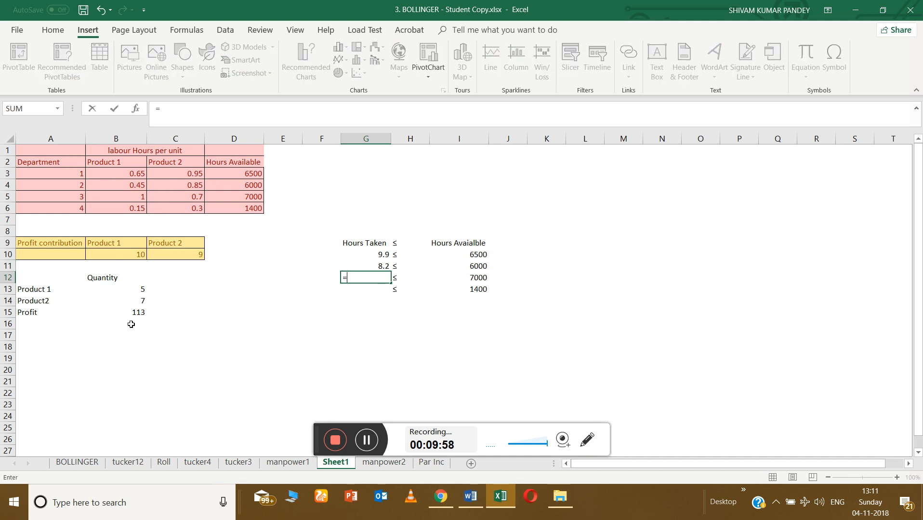
{"action": "left_click", "coordinate": [138, 288]}
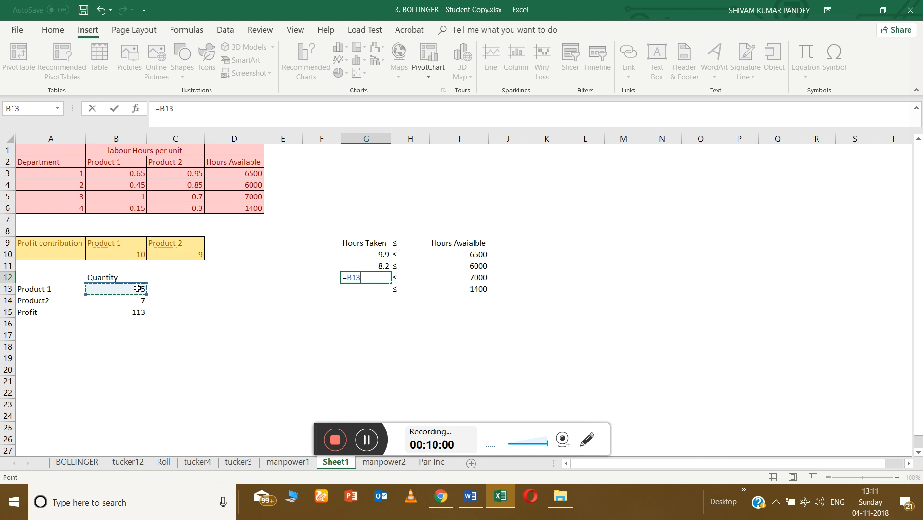
{"action": "type", "text": "*"}
{"action": "left_click", "coordinate": [143, 194]}
{"action": "type", "text": "+"}
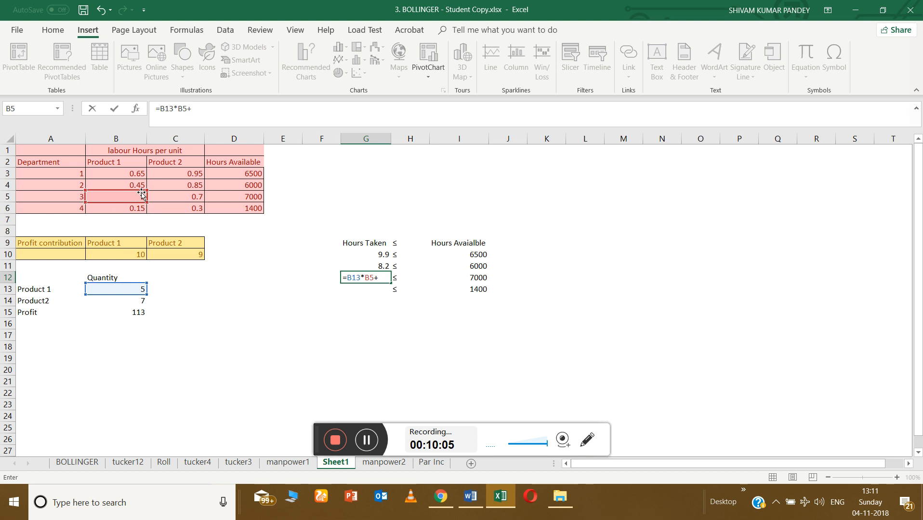
{"action": "left_click", "coordinate": [135, 300]}
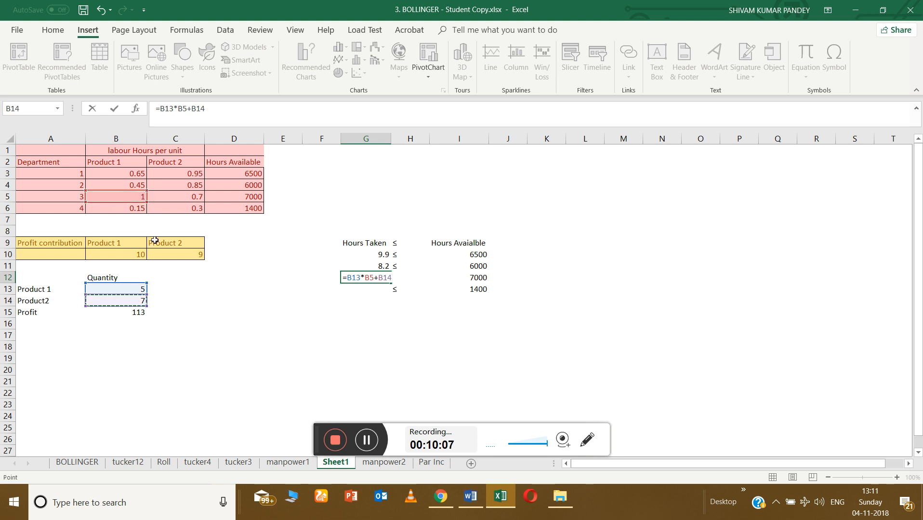
{"action": "type", "text": "*"}
{"action": "left_click", "coordinate": [177, 198]}
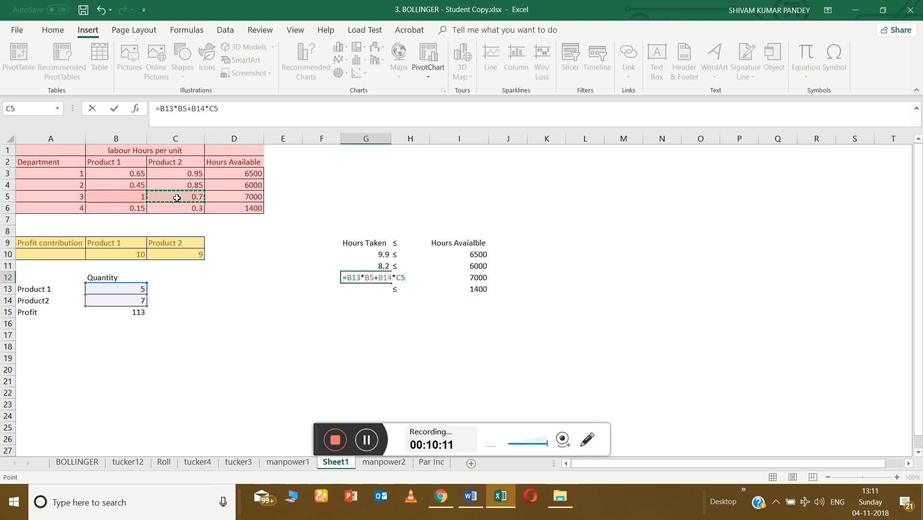
{"action": "key", "text": "Return"}
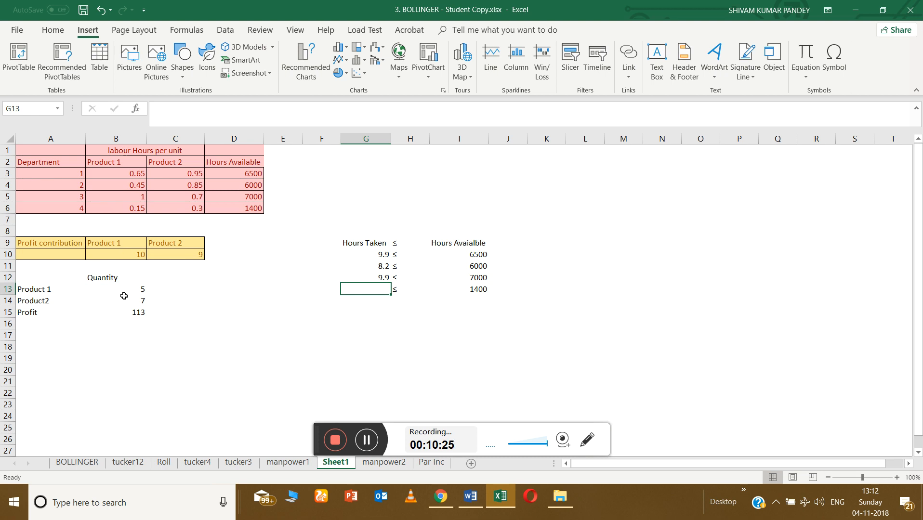
- Enter department 4's hours-taken formula =B13*B6+B14*C6 in G13
{"action": "type", "text": "="}
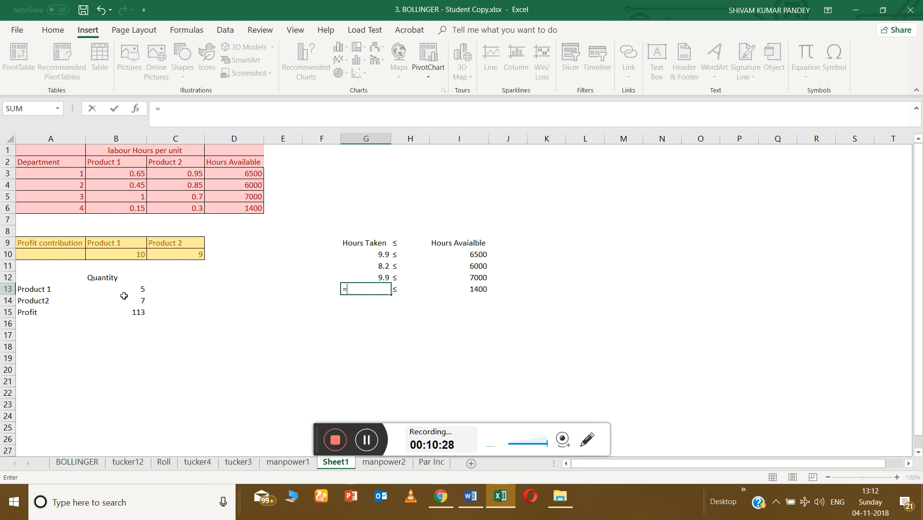
{"action": "left_click", "coordinate": [127, 290]}
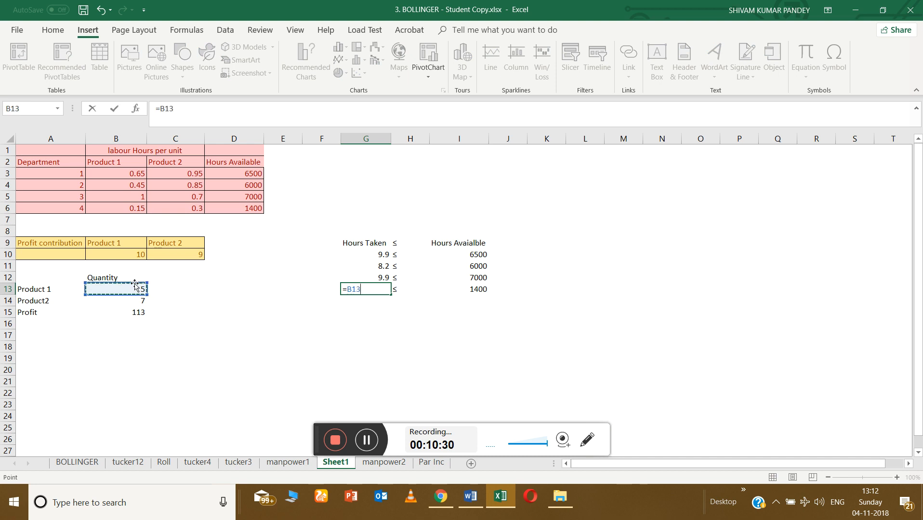
{"action": "type", "text": "*"}
{"action": "left_click", "coordinate": [131, 209]}
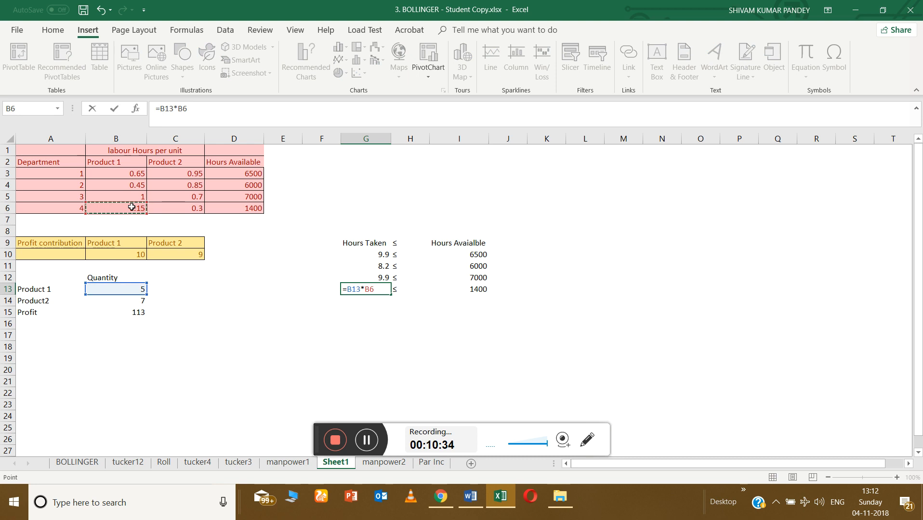
{"action": "type", "text": "+"}
{"action": "left_click", "coordinate": [134, 300]}
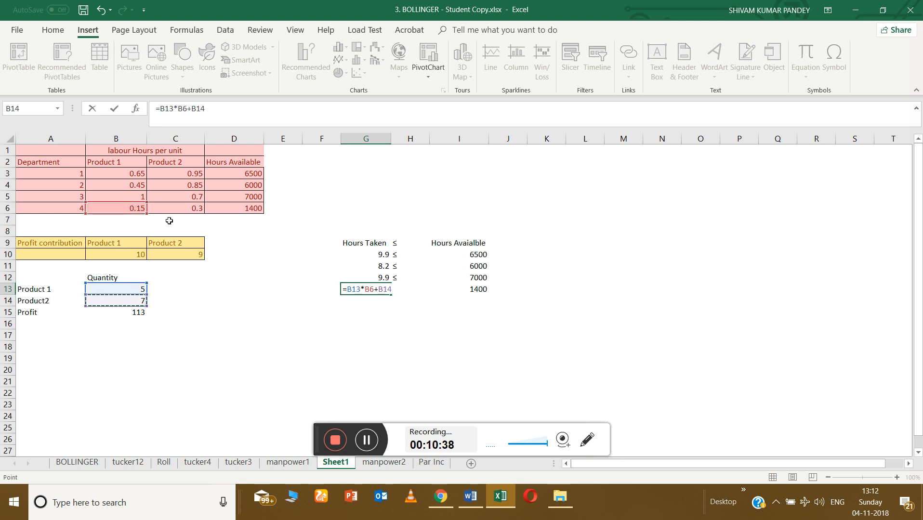
{"action": "type", "text": "*"}
{"action": "left_click", "coordinate": [176, 211]}
{"action": "key", "text": "Return"}
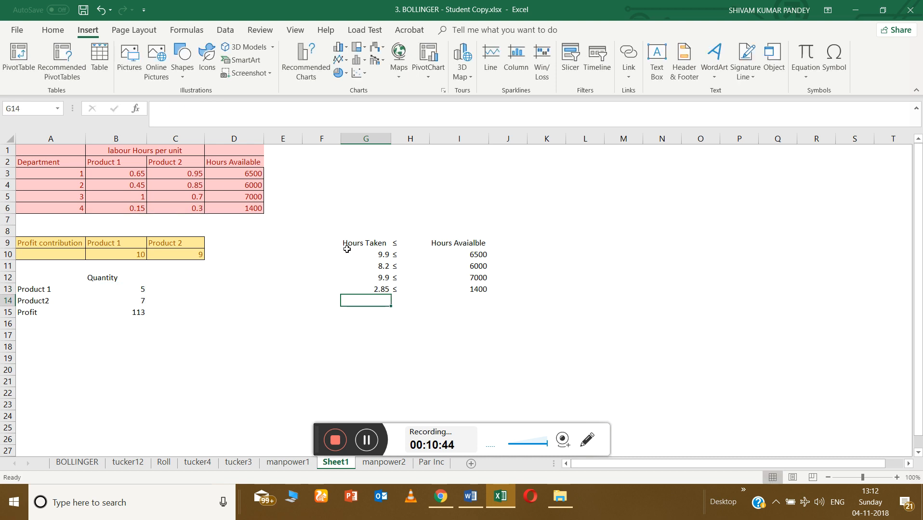
- Format the constraint table F9:J13 with borders on all cells and the Neutral cell style
{"action": "left_click_drag", "start_coordinate": [341, 244], "coordinate": [502, 293]}
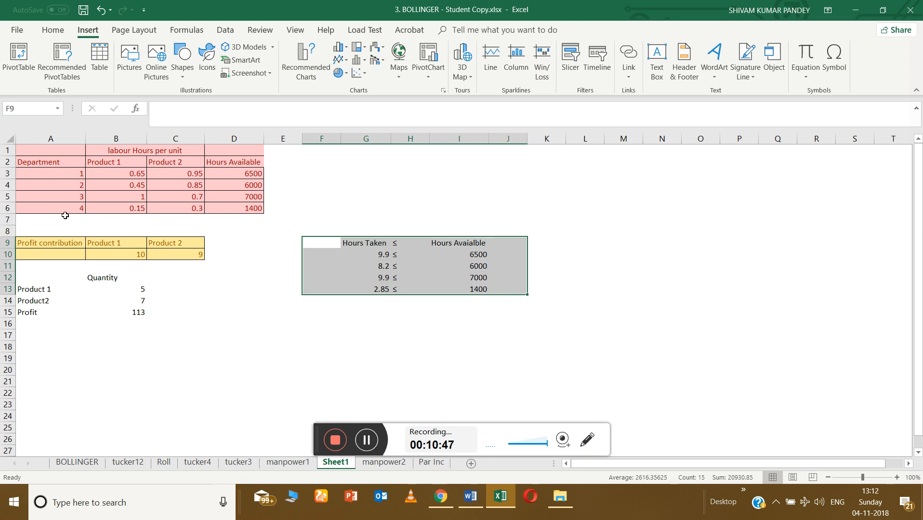
{"action": "left_click", "coordinate": [62, 29]}
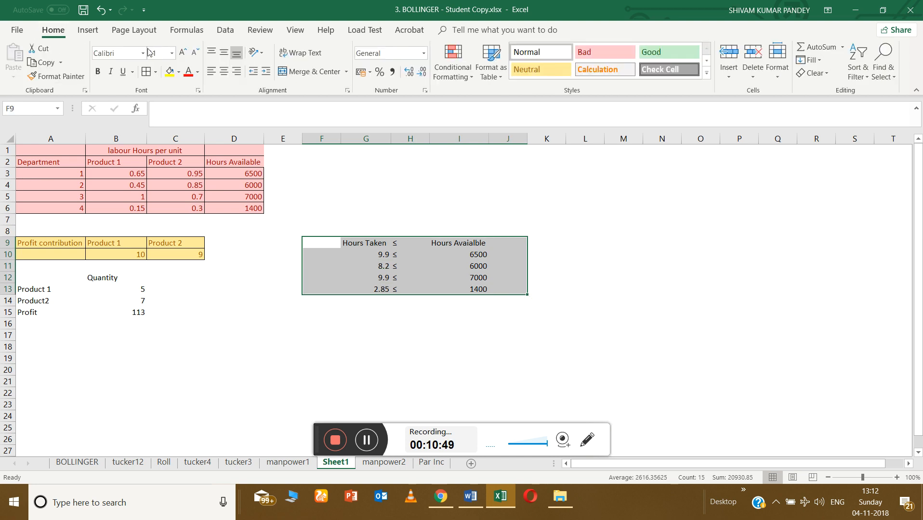
{"action": "left_click", "coordinate": [150, 73]}
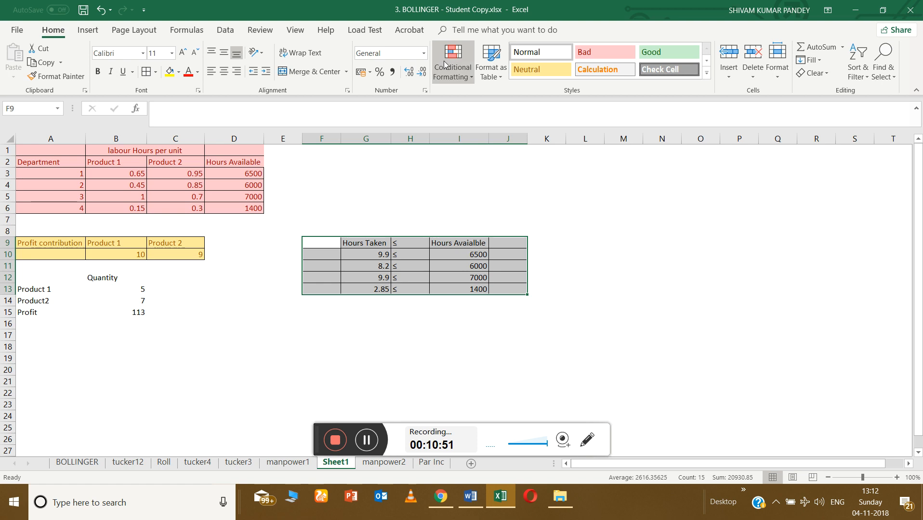
{"action": "left_click", "coordinate": [559, 71]}
{"action": "left_click", "coordinate": [427, 334]}
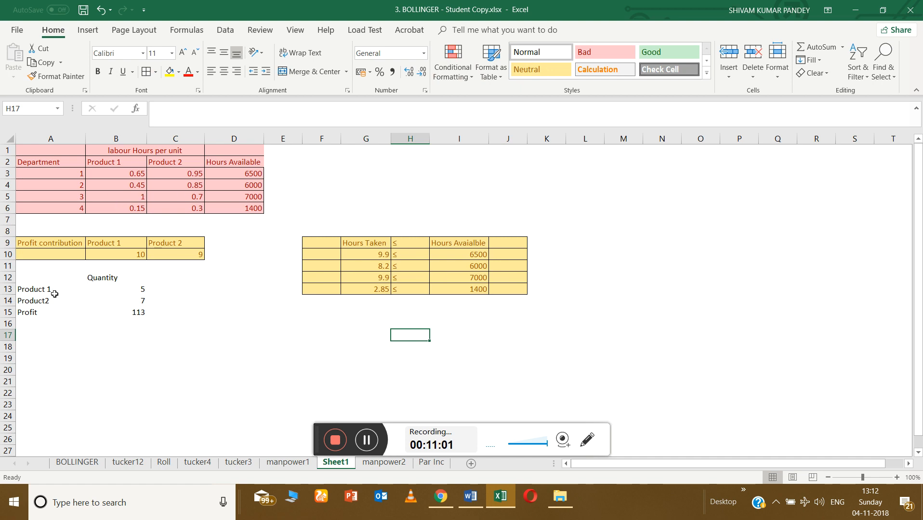
- Format the quantity and profit table A12:B15 with borders on all cells and the Good cell style
{"action": "left_click_drag", "start_coordinate": [24, 276], "coordinate": [120, 313]}
{"action": "left_click", "coordinate": [145, 71]}
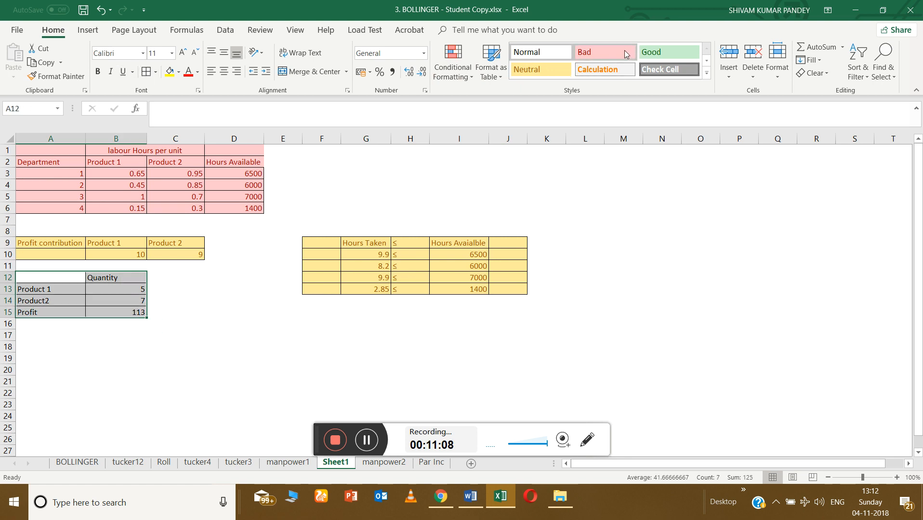
{"action": "left_click", "coordinate": [356, 346]}
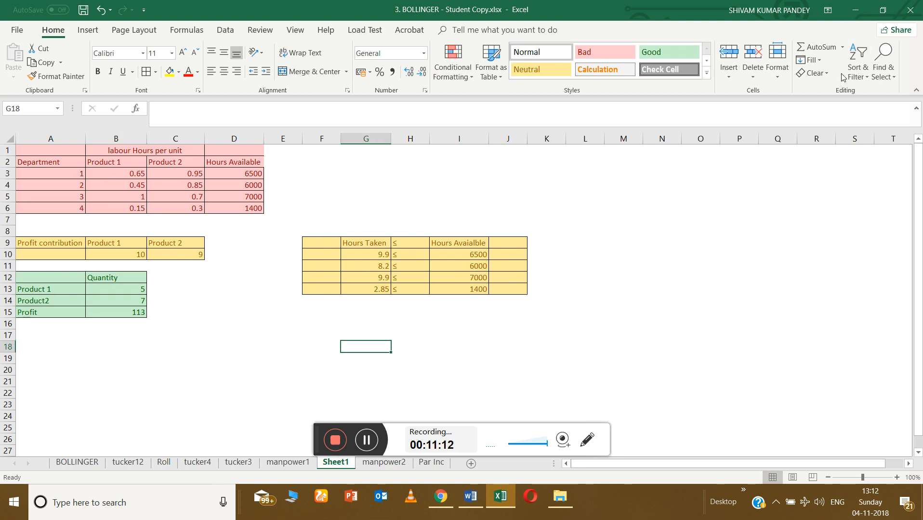
- Open Solver and set the total profit cell B15 as the objective to maximise
{"action": "left_click", "coordinate": [225, 30]}
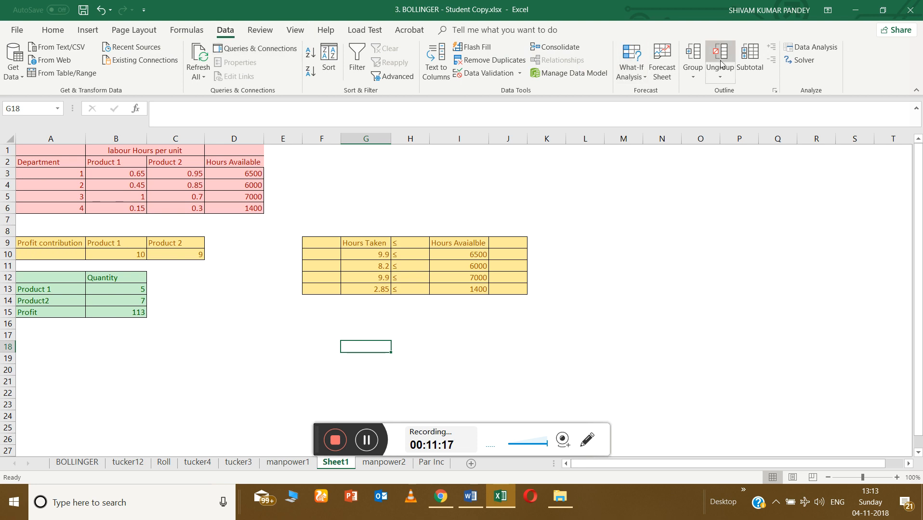
{"action": "left_click", "coordinate": [798, 61]}
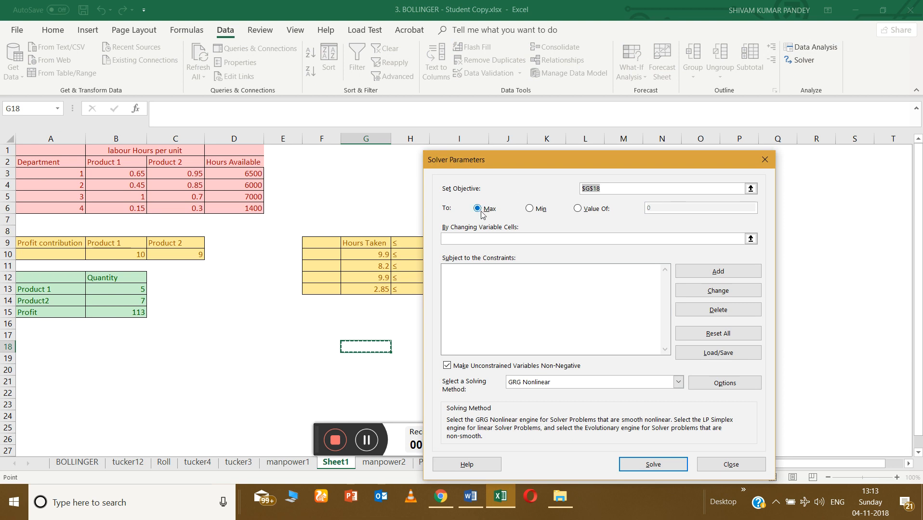
{"action": "left_click", "coordinate": [141, 312]}
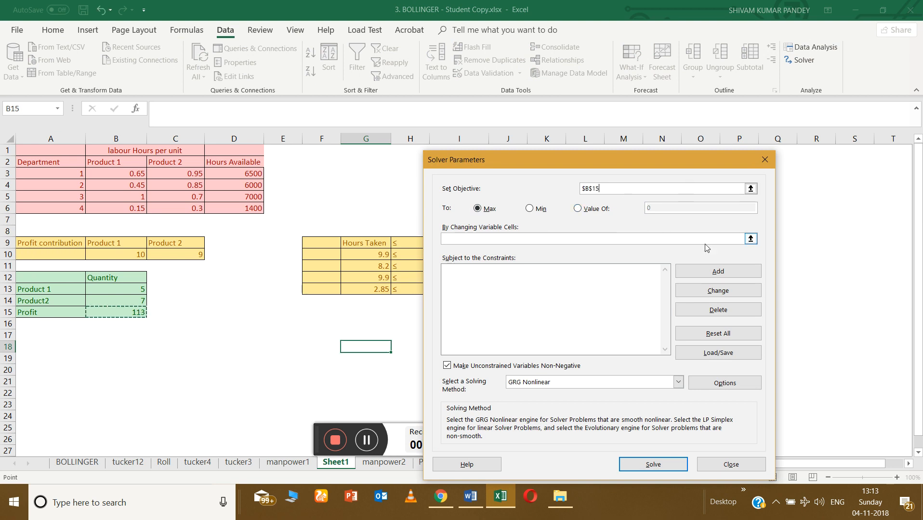
{"action": "left_click_drag", "start_coordinate": [652, 157], "coordinate": [785, 157]}
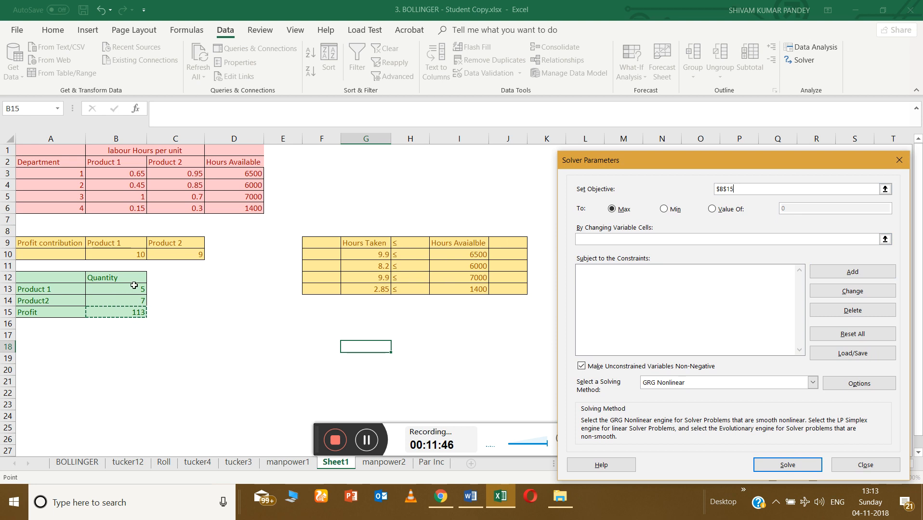
- Set Solver's changing variable cells to the two product quantities, B13:B14
{"action": "left_click", "coordinate": [885, 239]}
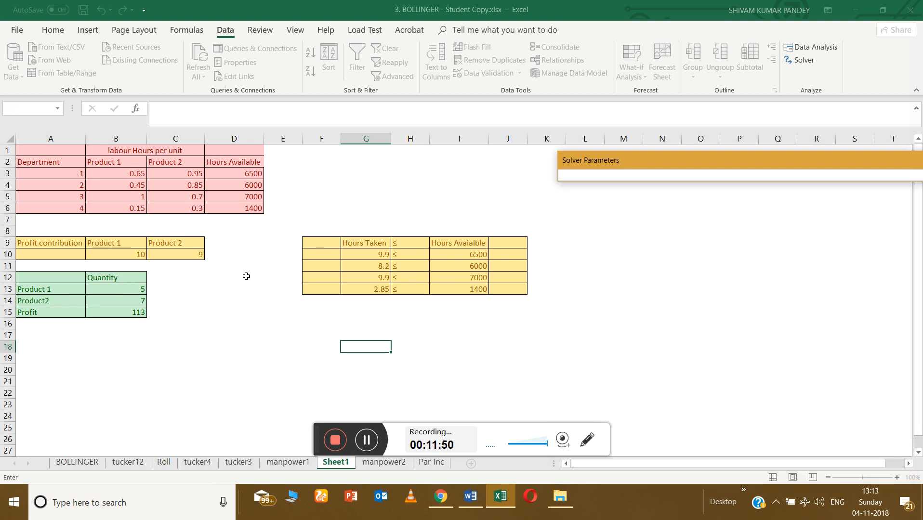
{"action": "left_click", "coordinate": [137, 256]}
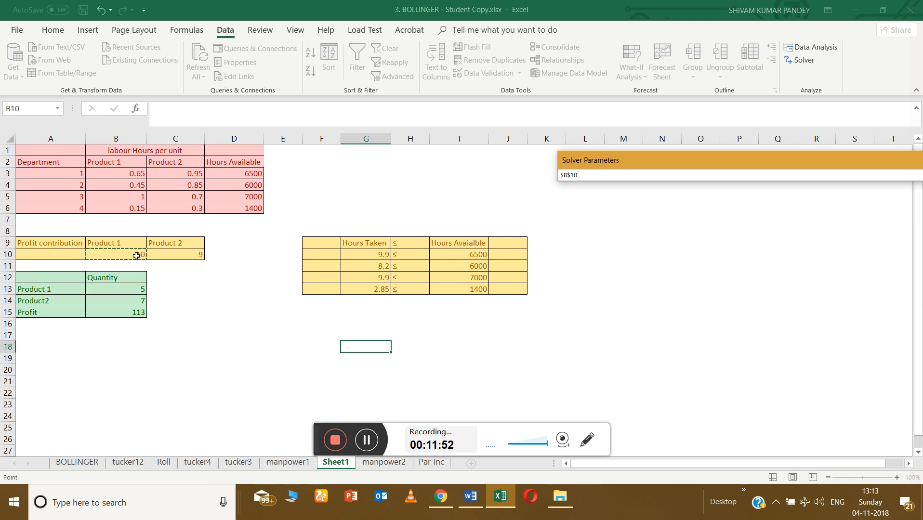
{"action": "key", "text": "shift+Right"}
{"action": "left_click", "coordinate": [131, 289]}
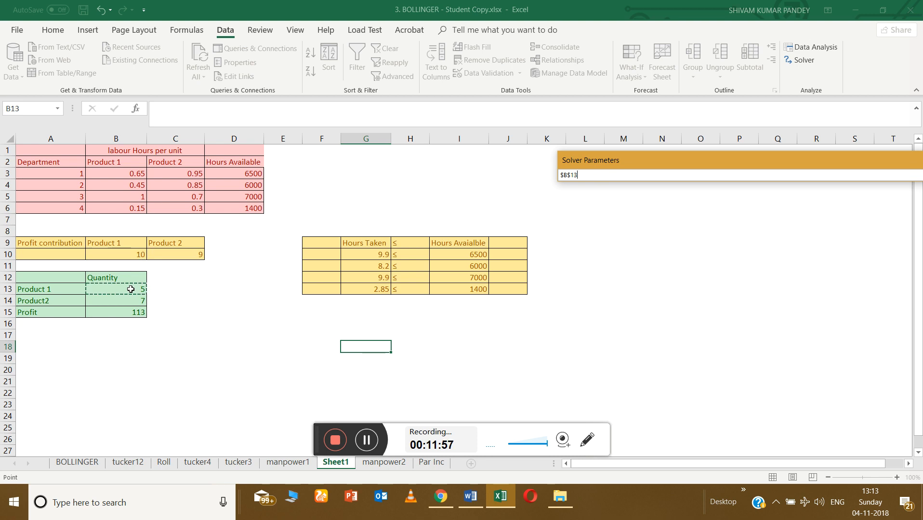
{"action": "key", "text": "shift+Down"}
{"action": "key", "text": "Return"}
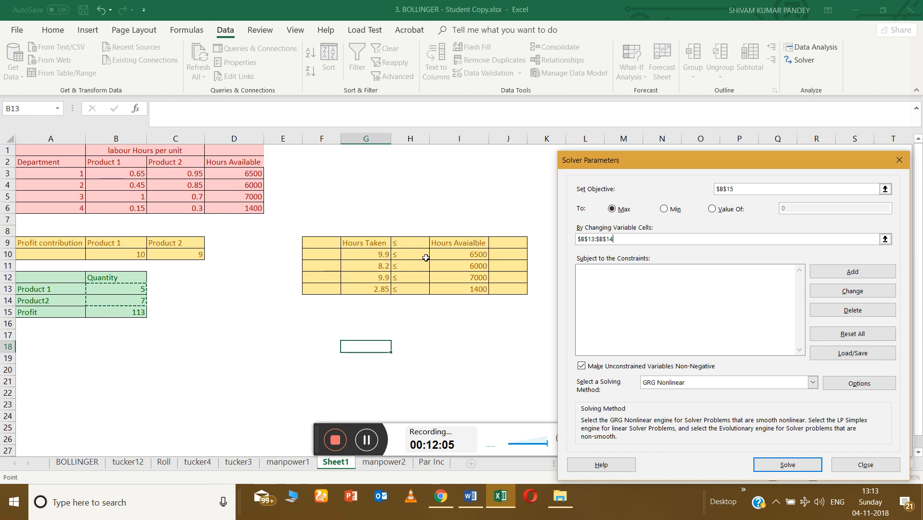
- Add Solver constraints G10 <= I10 and G11 <= I11 for the hours of departments 1 and 2
{"action": "left_click", "coordinate": [851, 272]}
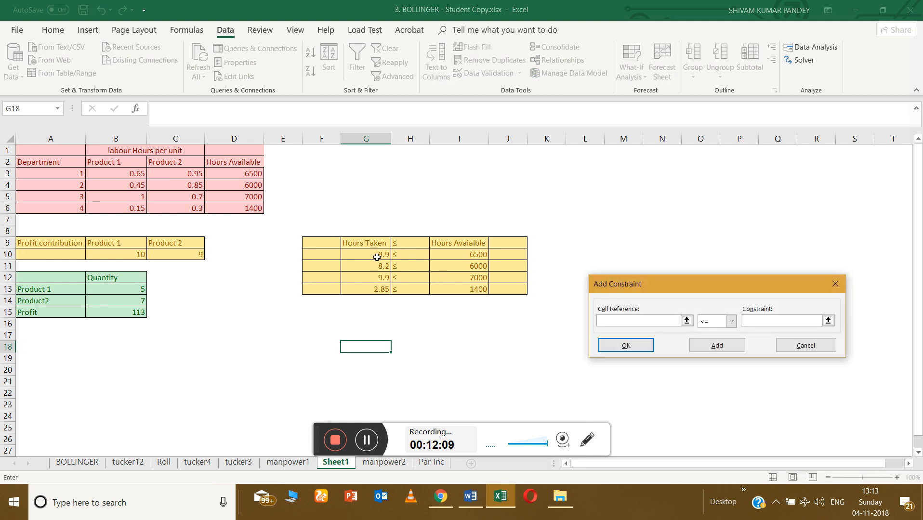
{"action": "left_click", "coordinate": [380, 256]}
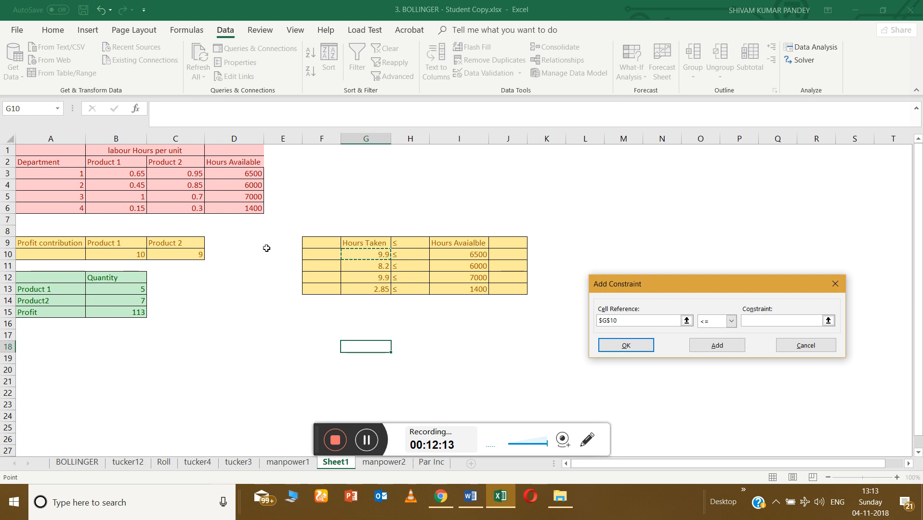
{"action": "left_click", "coordinate": [758, 320]}
{"action": "left_click", "coordinate": [463, 255]}
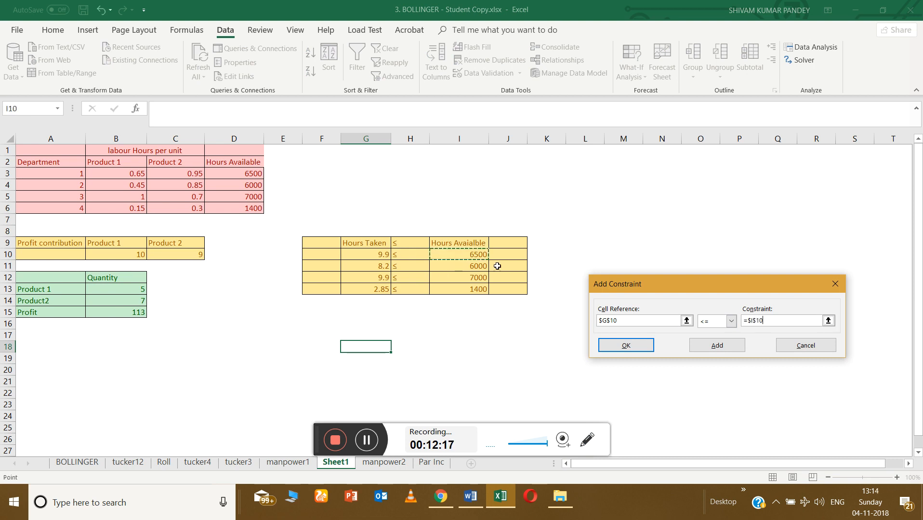
{"action": "left_click", "coordinate": [717, 346]}
{"action": "left_click", "coordinate": [383, 267]}
{"action": "left_click", "coordinate": [748, 320]}
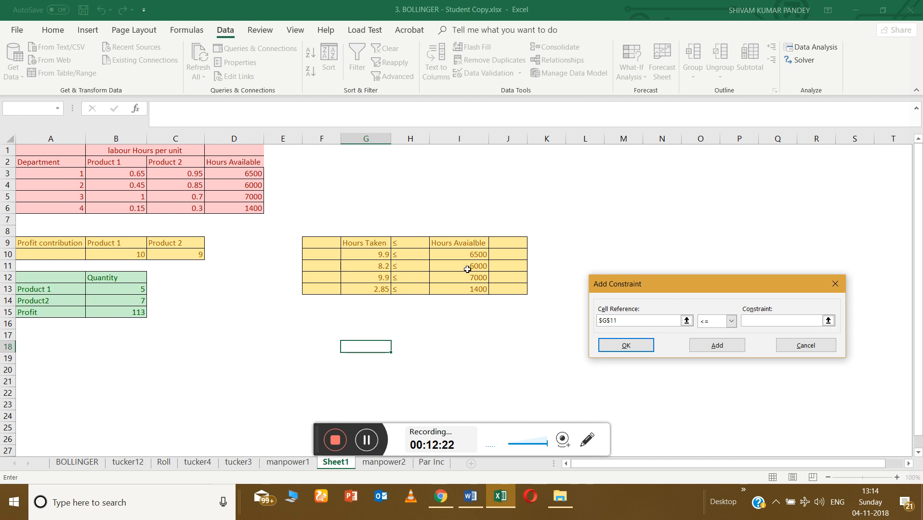
{"action": "left_click", "coordinate": [469, 266]}
{"action": "left_click", "coordinate": [719, 345]}
- Add Solver constraints G12 <= I12 and G13 <= I13 for departments 3 and 4, and return to the Solver parameters
{"action": "left_click", "coordinate": [382, 276]}
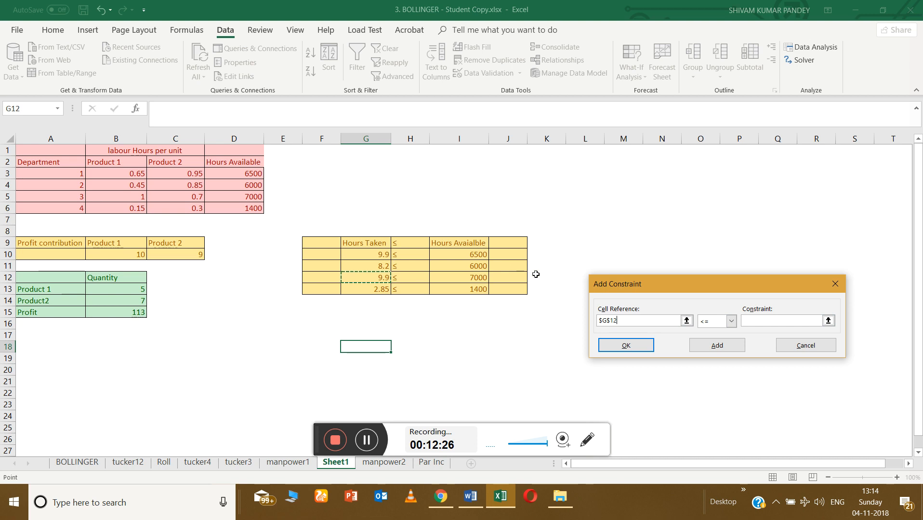
{"action": "left_click", "coordinate": [759, 320]}
{"action": "left_click", "coordinate": [460, 279]}
{"action": "left_click", "coordinate": [711, 346]}
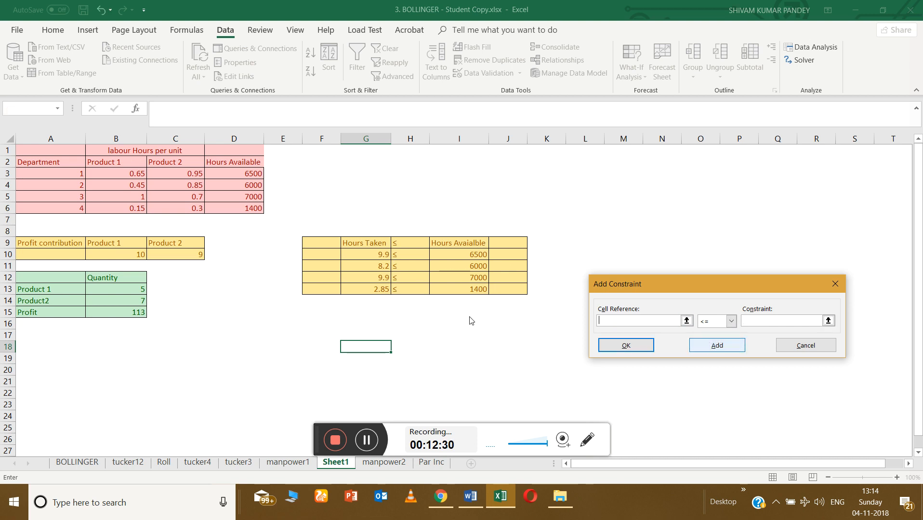
{"action": "left_click", "coordinate": [380, 289]}
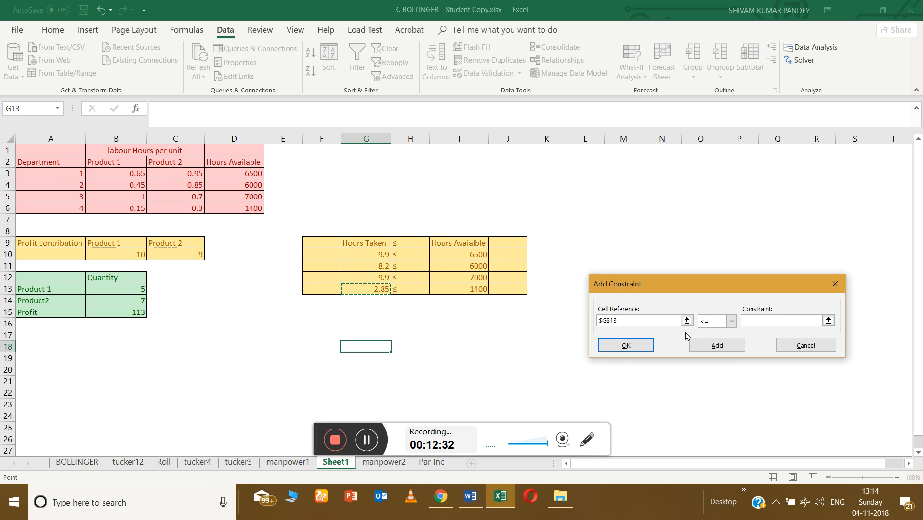
{"action": "left_click", "coordinate": [753, 322]}
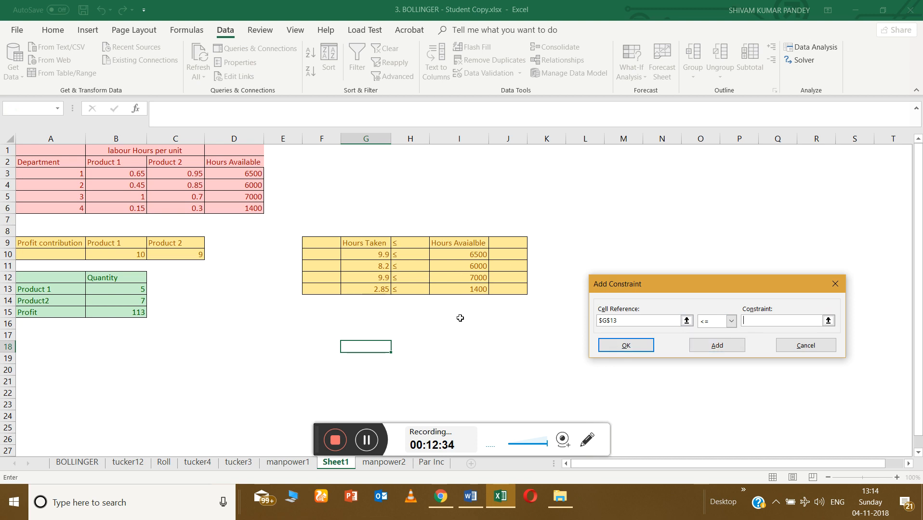
{"action": "left_click", "coordinate": [459, 292]}
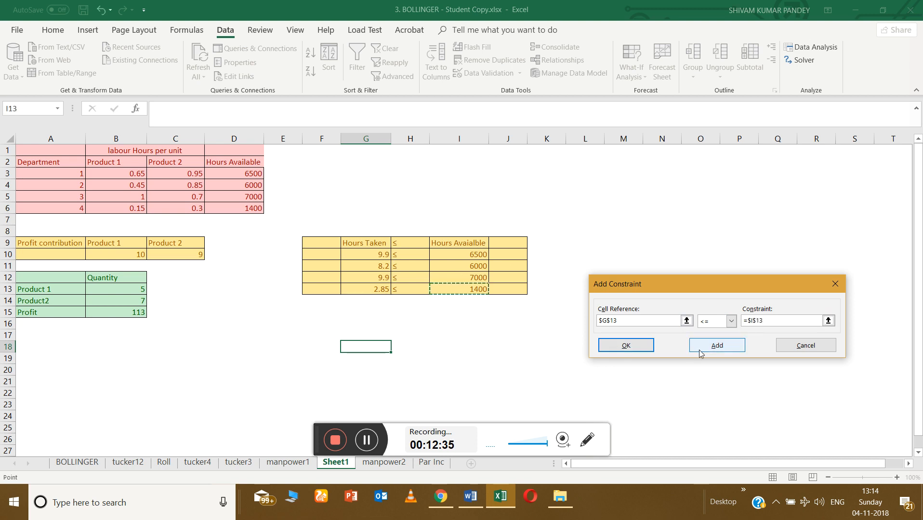
{"action": "left_click", "coordinate": [644, 345]}
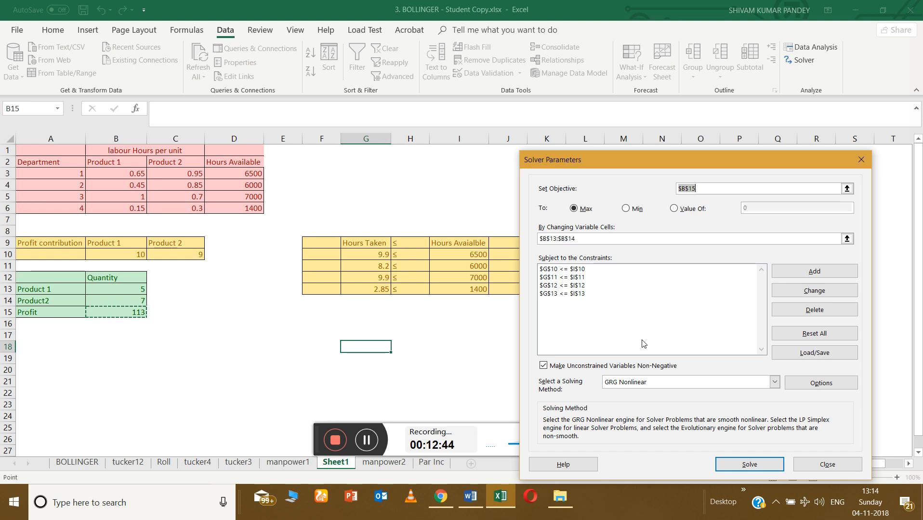
- Choose Simplex LP as the solving method, run Solver, and cancel out of the results
{"action": "left_click", "coordinate": [775, 383]}
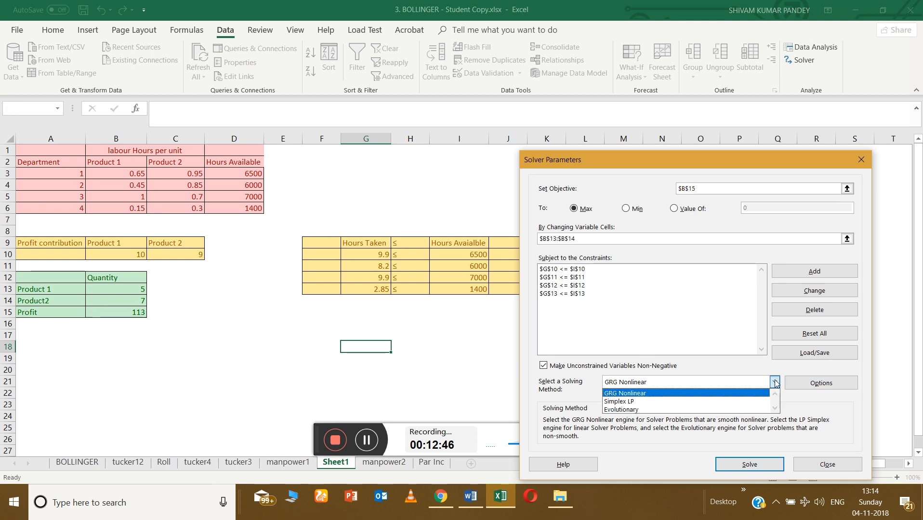
{"action": "left_click", "coordinate": [624, 402]}
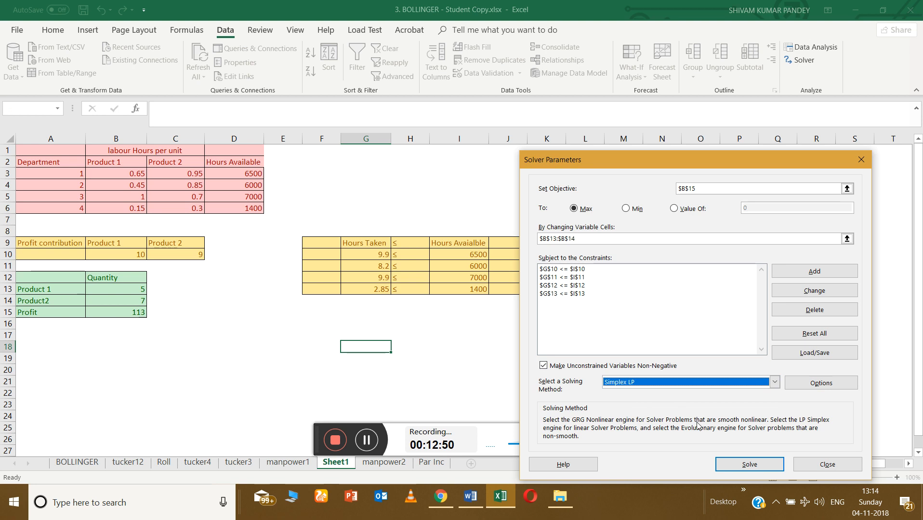
{"action": "left_click", "coordinate": [741, 463]}
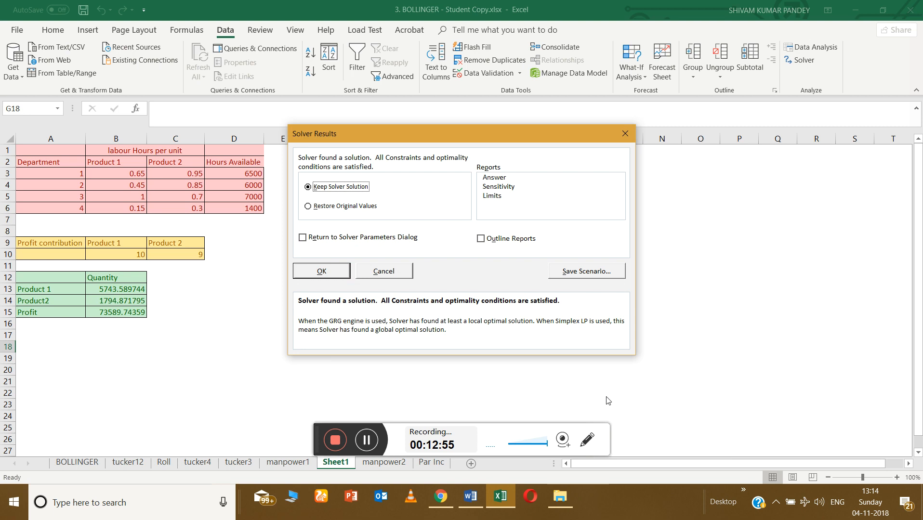
{"action": "left_click", "coordinate": [376, 272]}
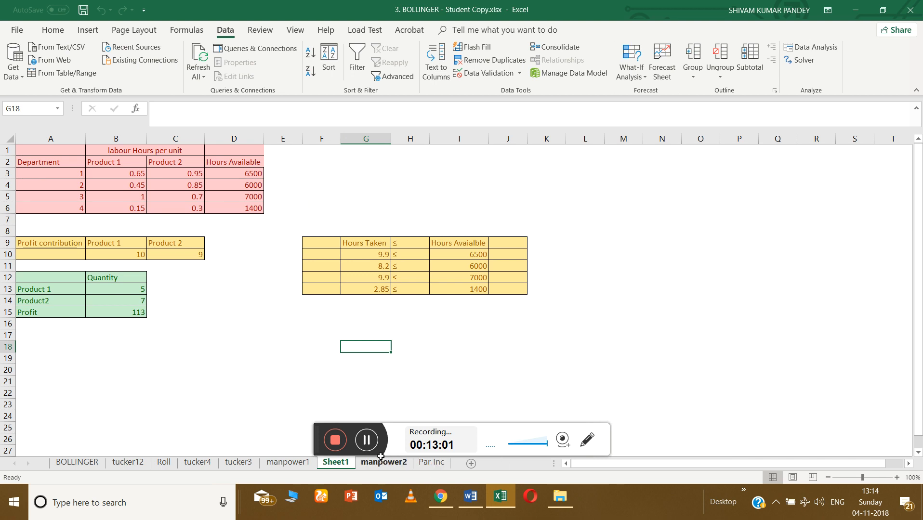
- Look at the manpower1 and manpower2 sheets for the reference solutions and return to Sheet1
{"action": "left_click", "coordinate": [288, 463]}
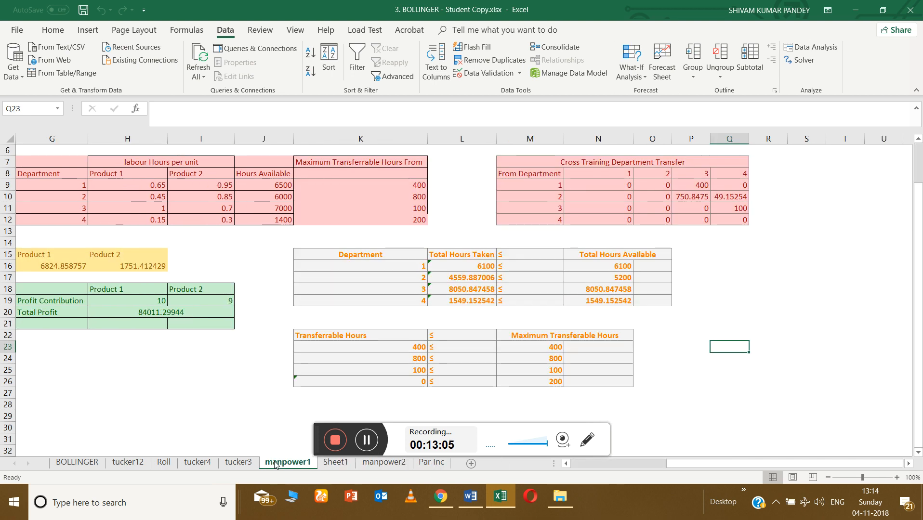
{"action": "left_click", "coordinate": [396, 463]}
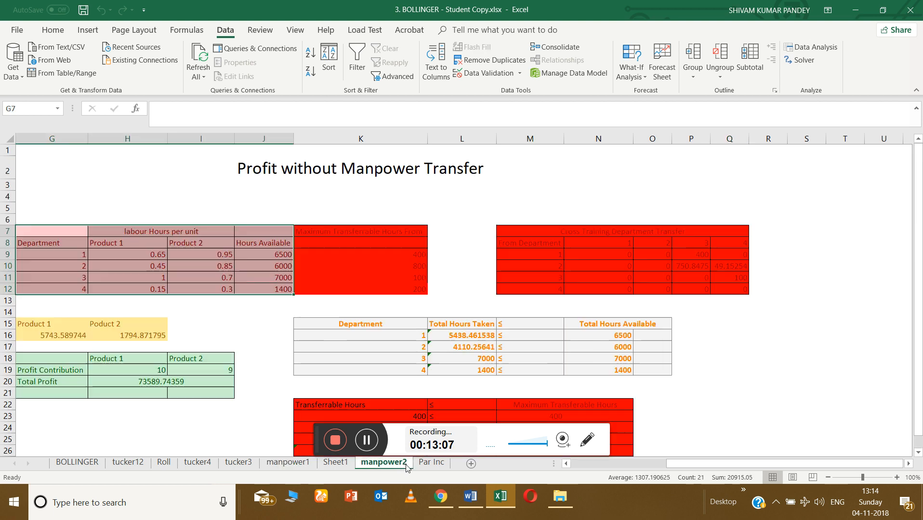
{"action": "left_click", "coordinate": [336, 462]}
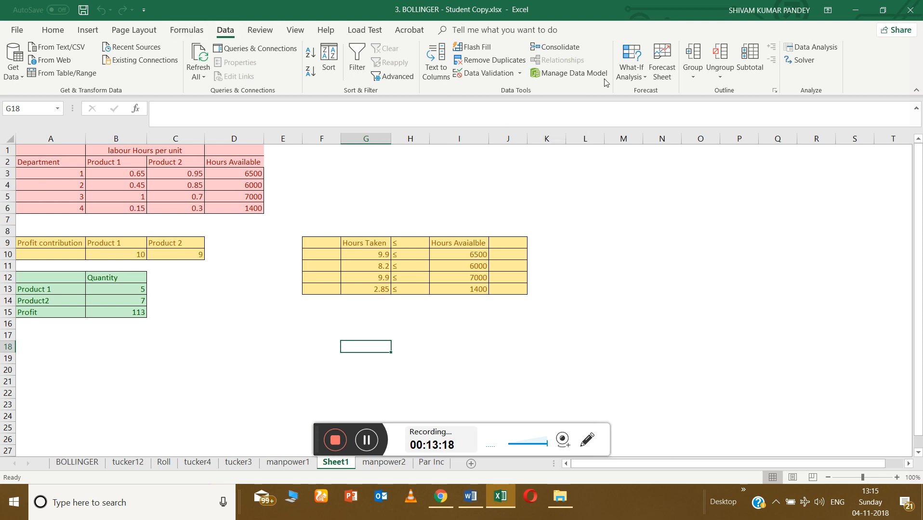
- Run Solver again with the same parameters, keep the solution, and compare it with the manpower2 sheet
{"action": "left_click", "coordinate": [801, 60]}
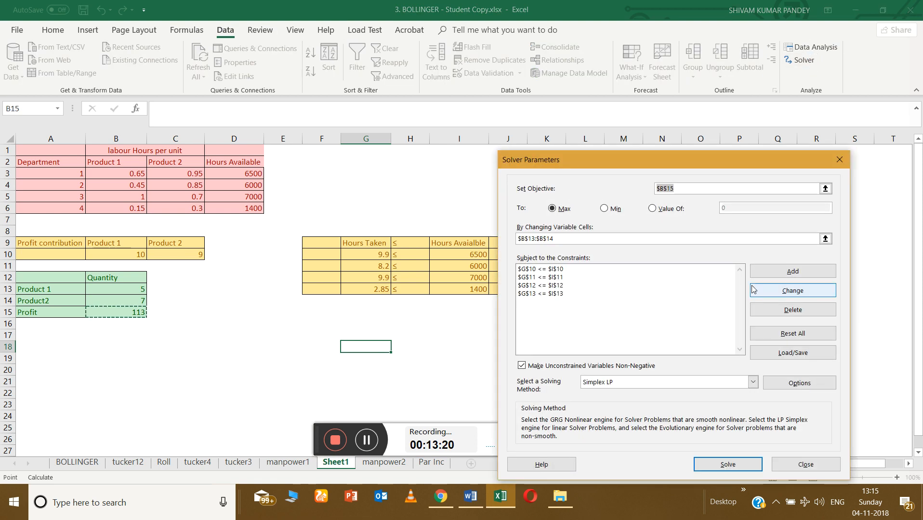
{"action": "left_click", "coordinate": [729, 465]}
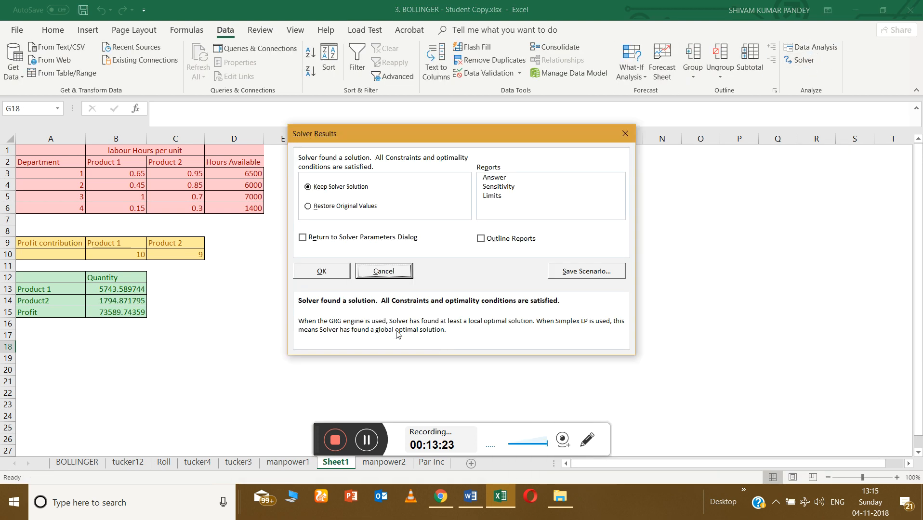
{"action": "left_click", "coordinate": [337, 269]}
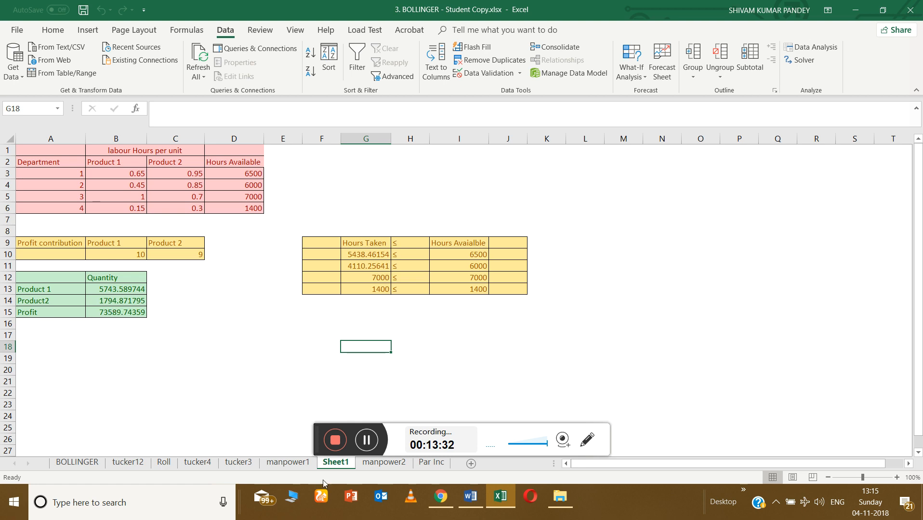
{"action": "left_click", "coordinate": [387, 464]}
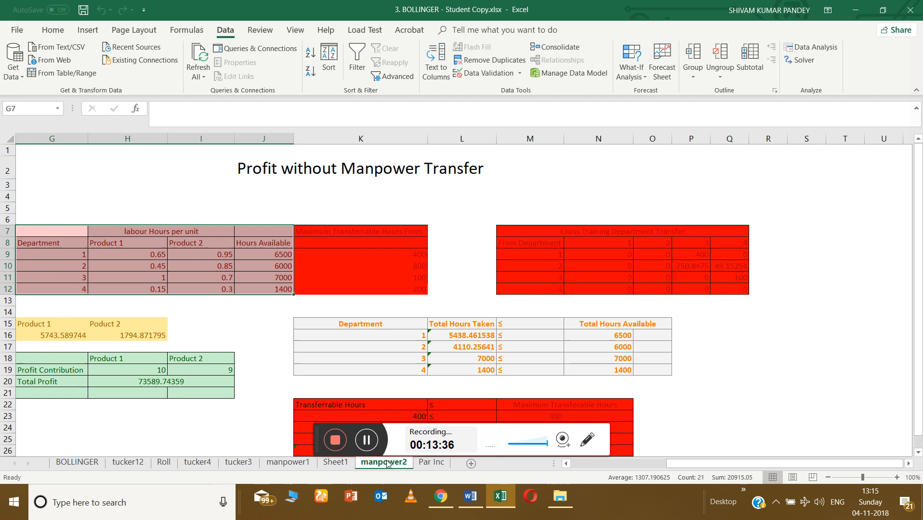
{"action": "left_click", "coordinate": [336, 464]}
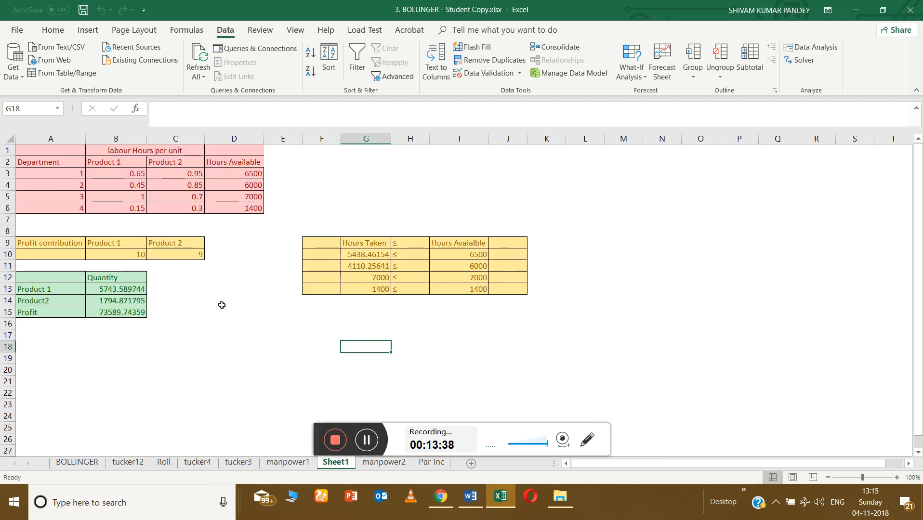